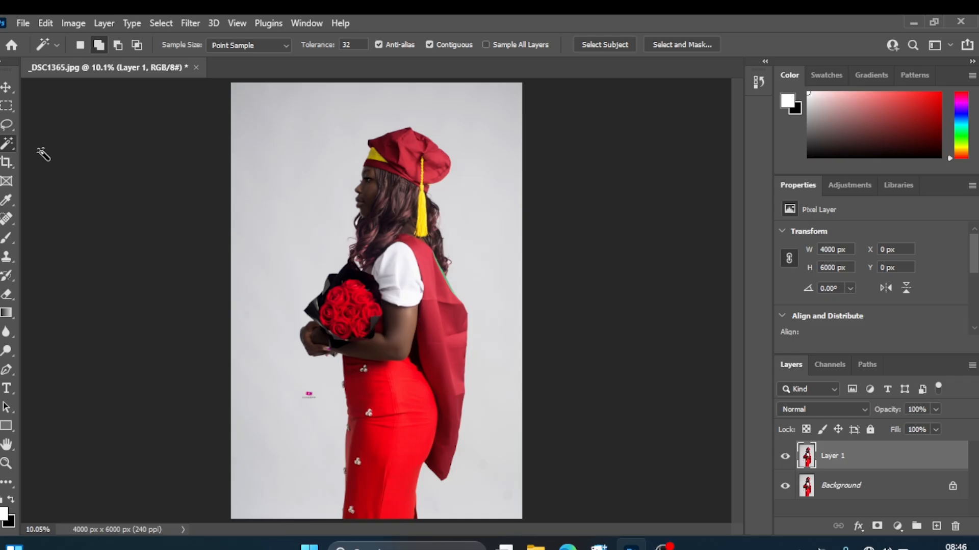
# - Crop the portrait inward on its edges to 3781 x 5343 px with Delete Cropped Pixels and Content-Aware enabled
pyautogui.click(7, 163)
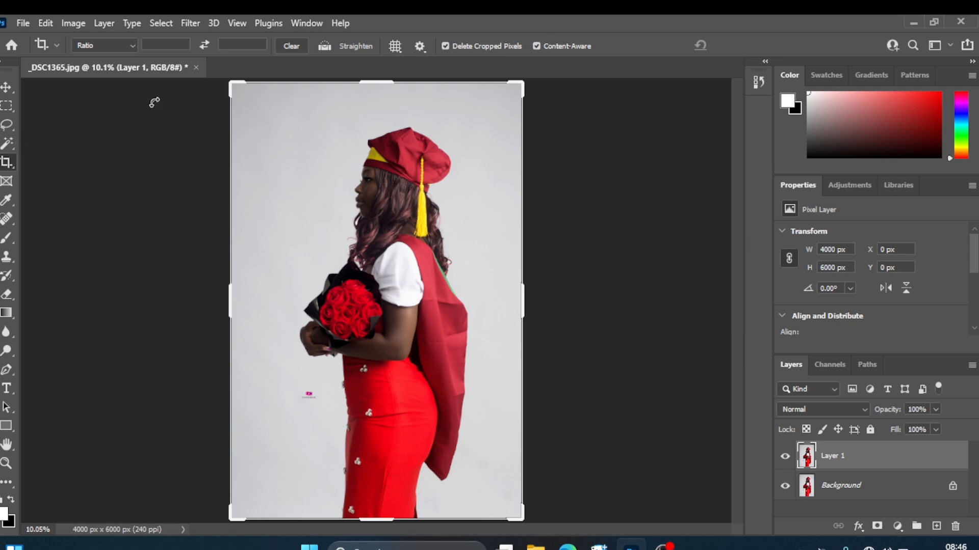
pyautogui.click(373, 82)
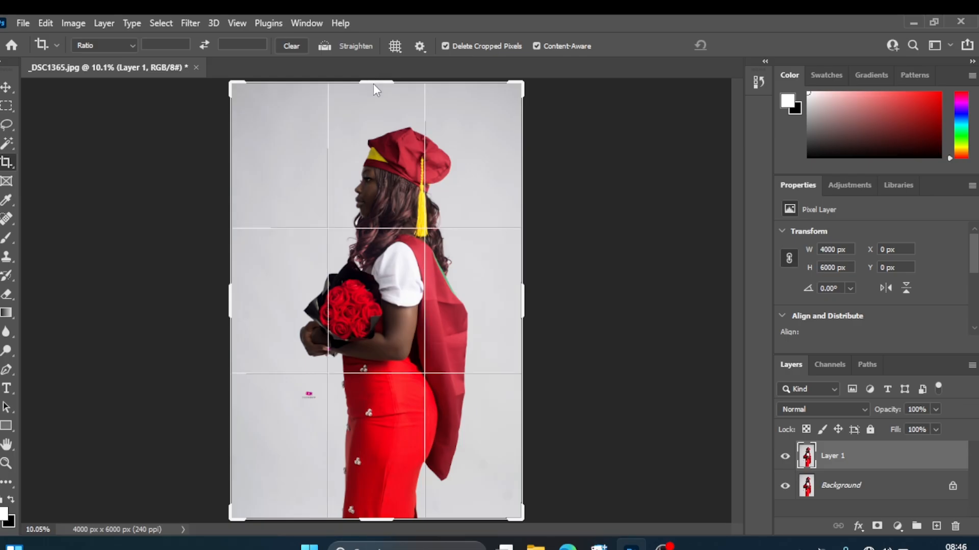
pyautogui.moveTo(373, 85); pyautogui.dragTo(374, 98)
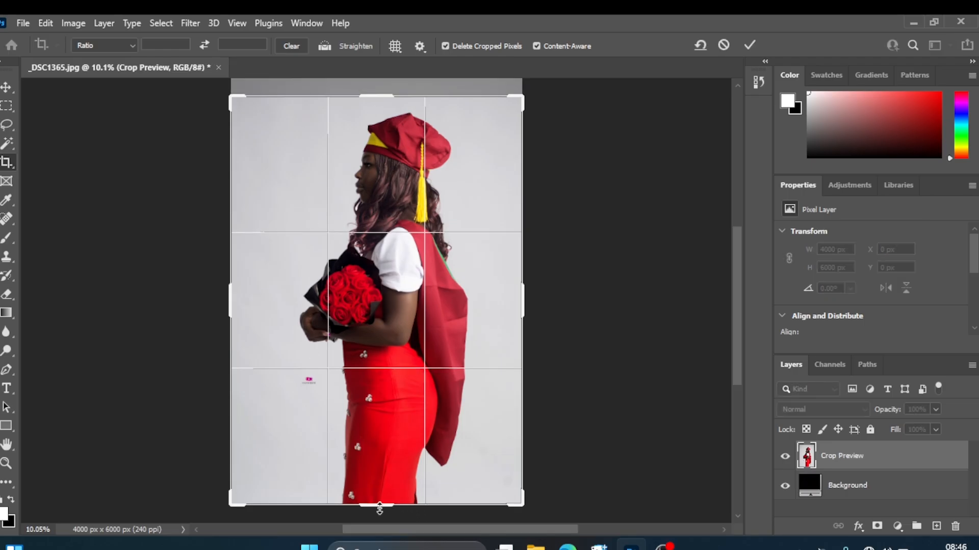
pyautogui.moveTo(379, 508); pyautogui.dragTo(378, 499)
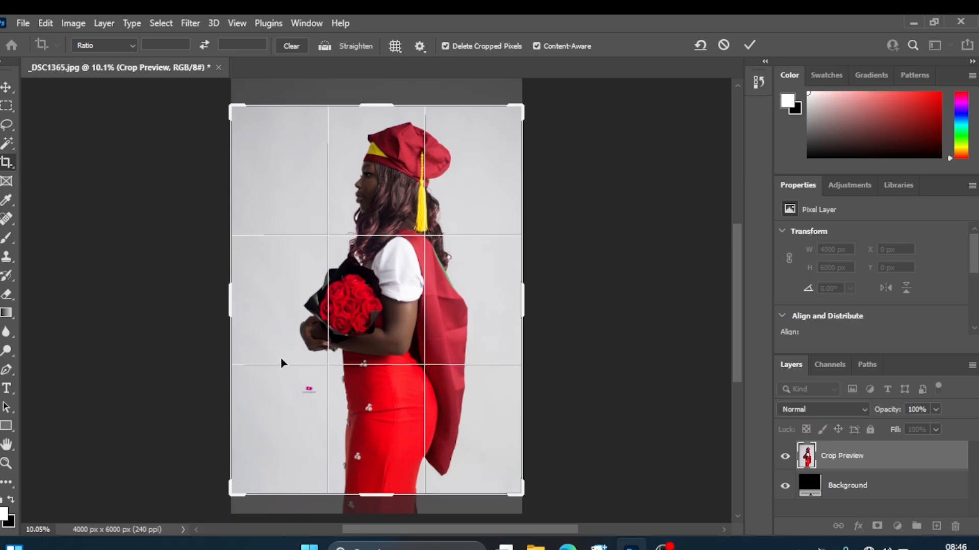
pyautogui.moveTo(228, 298); pyautogui.dragTo(236, 299)
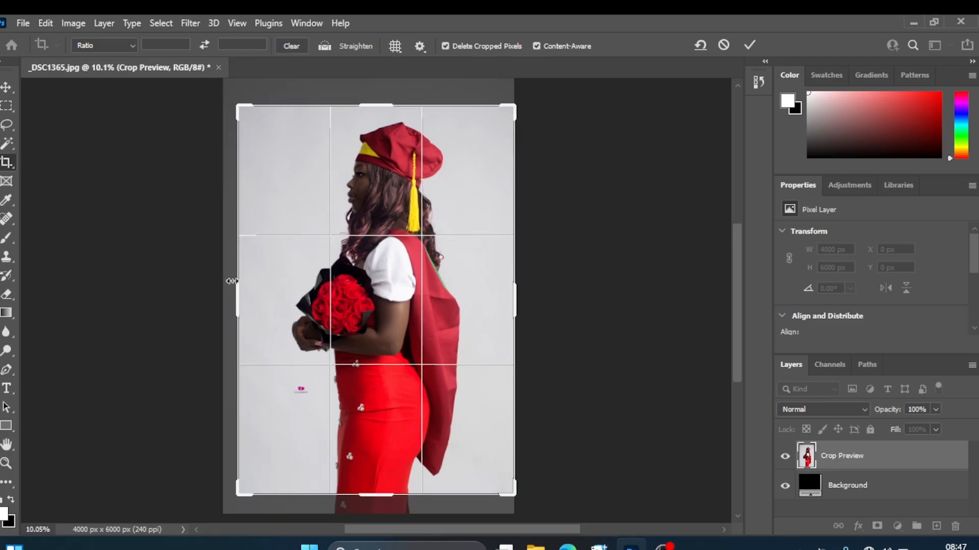
pyautogui.click(749, 45)
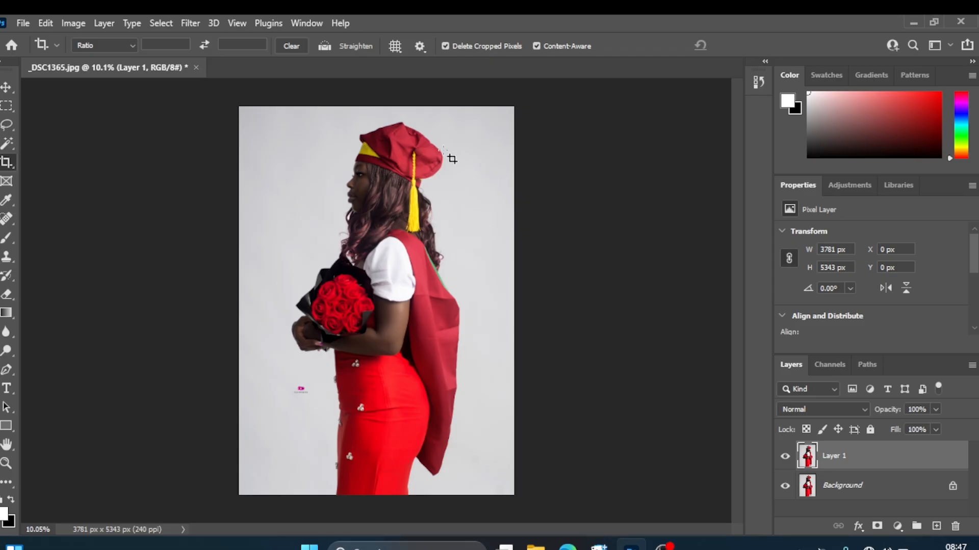
# - Undo the crop of the portrait and turn off Delete Cropped Pixels
pyautogui.click(270, 175)
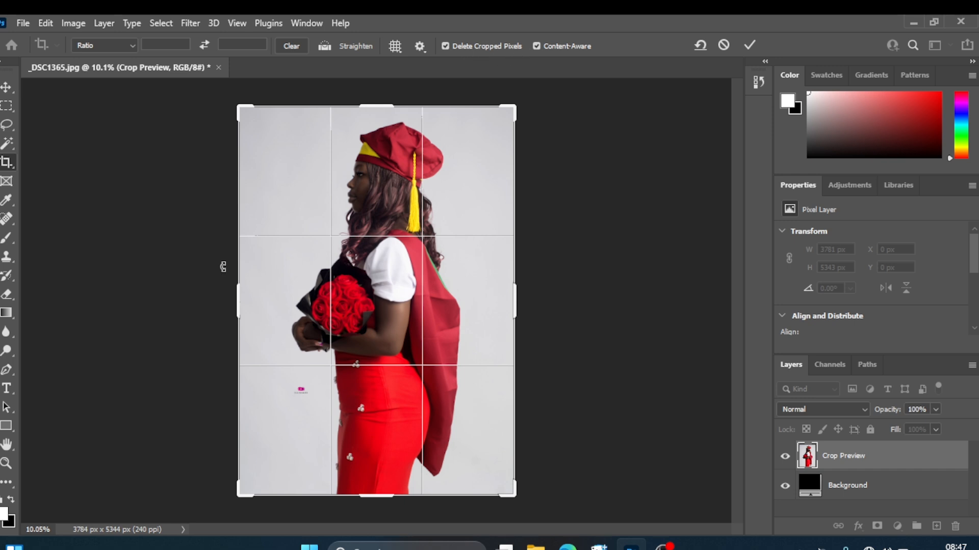
pyautogui.press('Return')
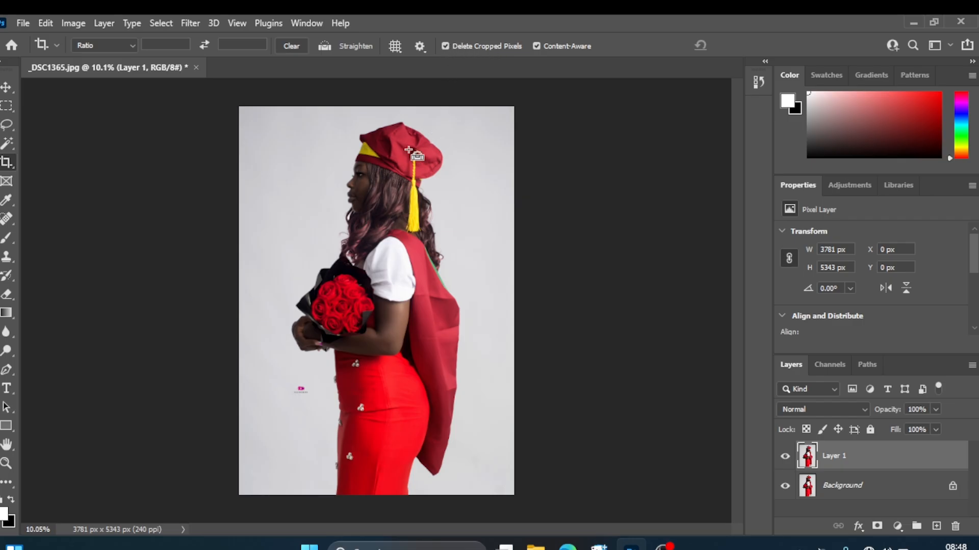
pyautogui.hotkey('ctrl', 'z')
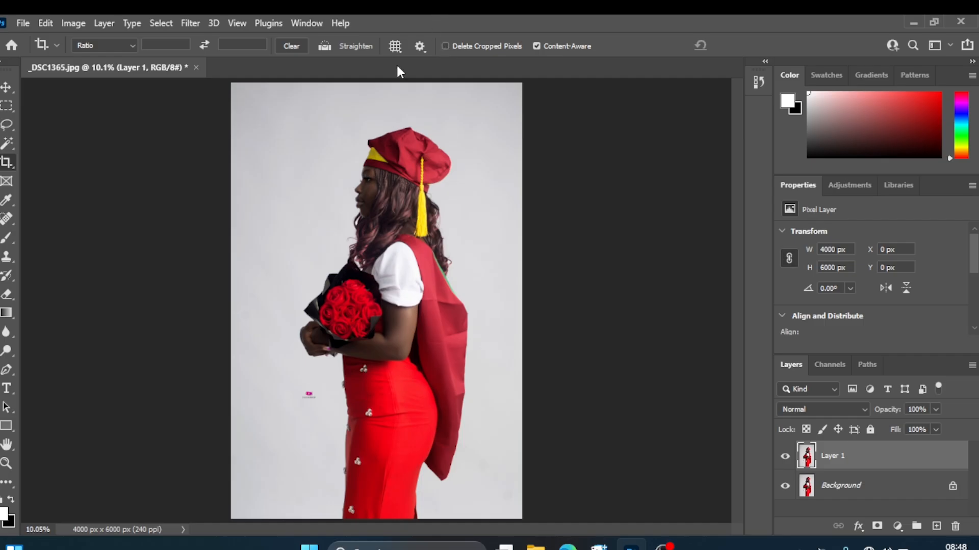
# - Crop the portrait inward on its edges to 3662 x 5244 px with Delete Cropped Pixels turned off
pyautogui.click(378, 102)
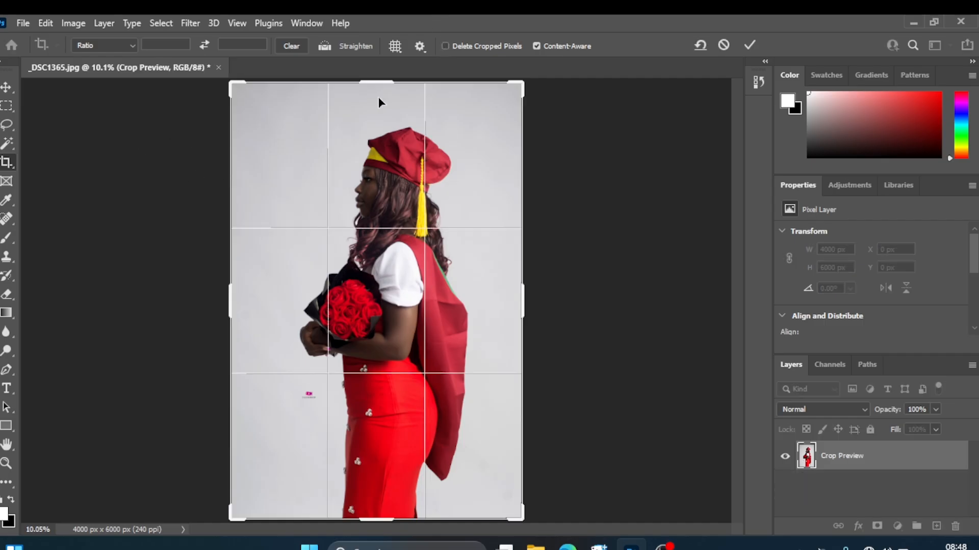
pyautogui.moveTo(364, 79); pyautogui.dragTo(364, 93)
pyautogui.moveTo(377, 509); pyautogui.dragTo(377, 478)
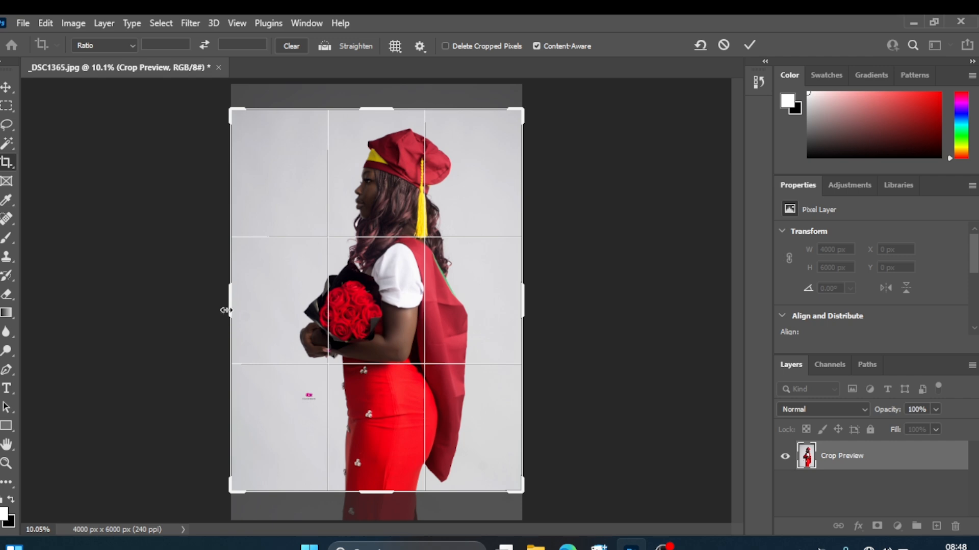
pyautogui.moveTo(226, 310)
pyautogui.mouseDown()
pyautogui.moveTo(246, 307)
pyautogui.moveTo(239, 308)
pyautogui.mouseUp()
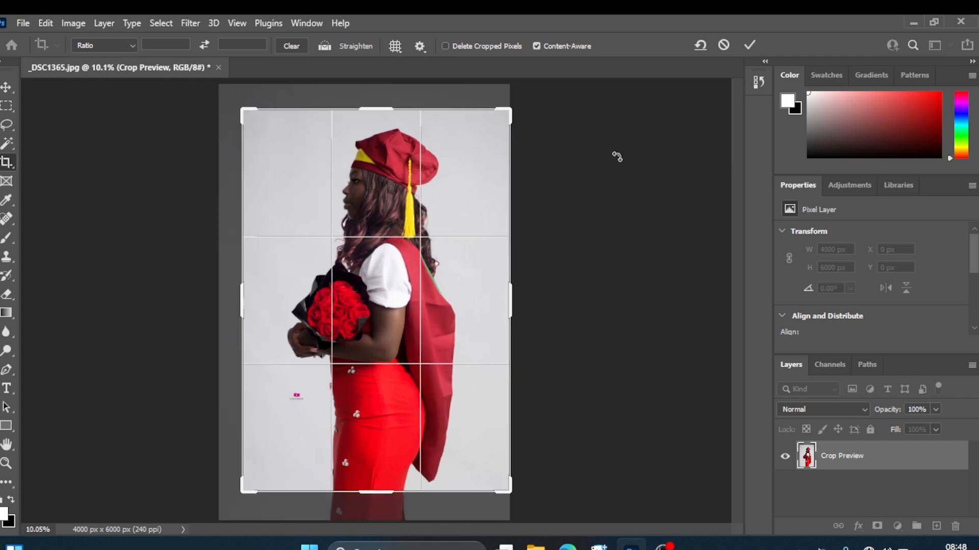
pyautogui.click(749, 46)
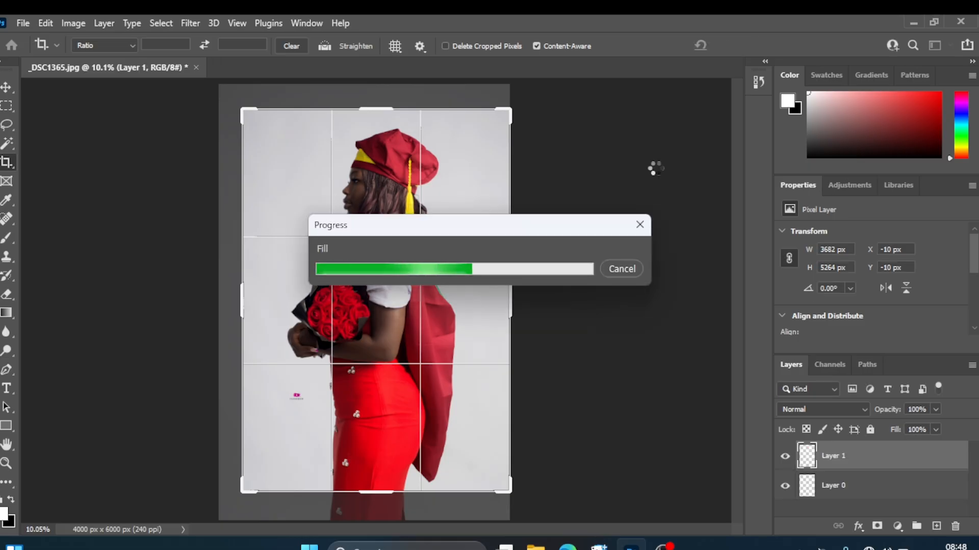
pyautogui.press('z')
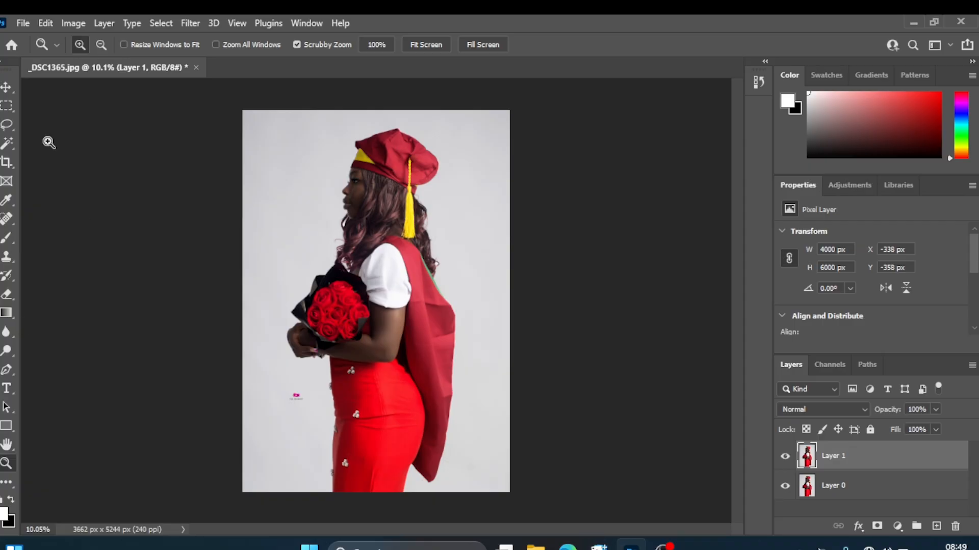
# - Turn Delete Cropped Pixels back on and undo the crop to restore the full 4000 x 6000 px photo
pyautogui.click(7, 162)
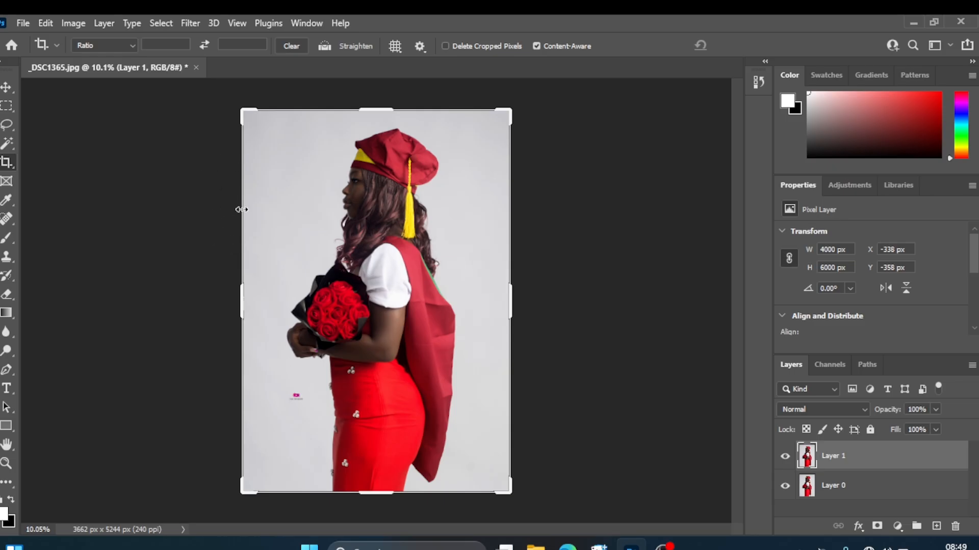
pyautogui.click(445, 46)
pyautogui.hotkey('ctrl', 'z')
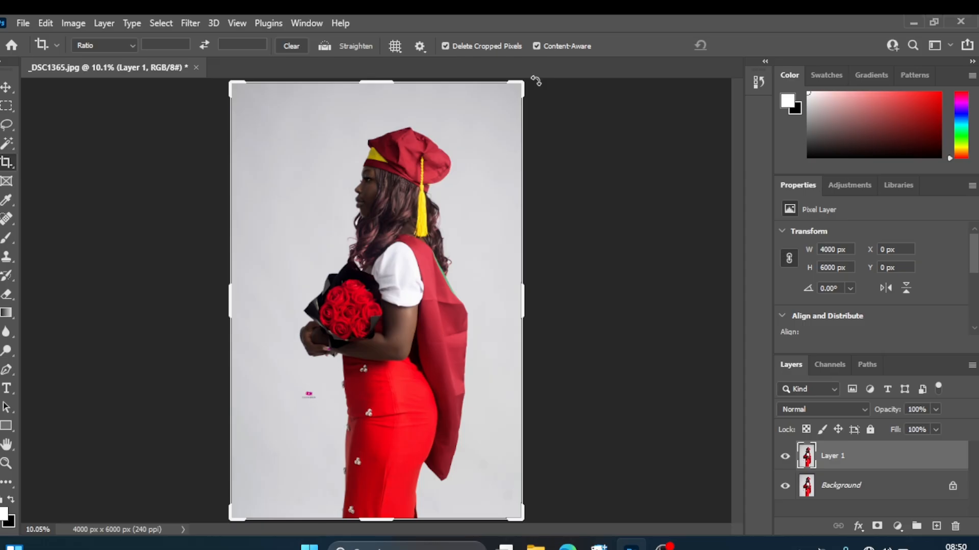
# - Rotate the photo clockwise within the full crop frame and apply it with Content-Aware filling the empty corners
pyautogui.moveTo(536, 81); pyautogui.dragTo(621, 162)
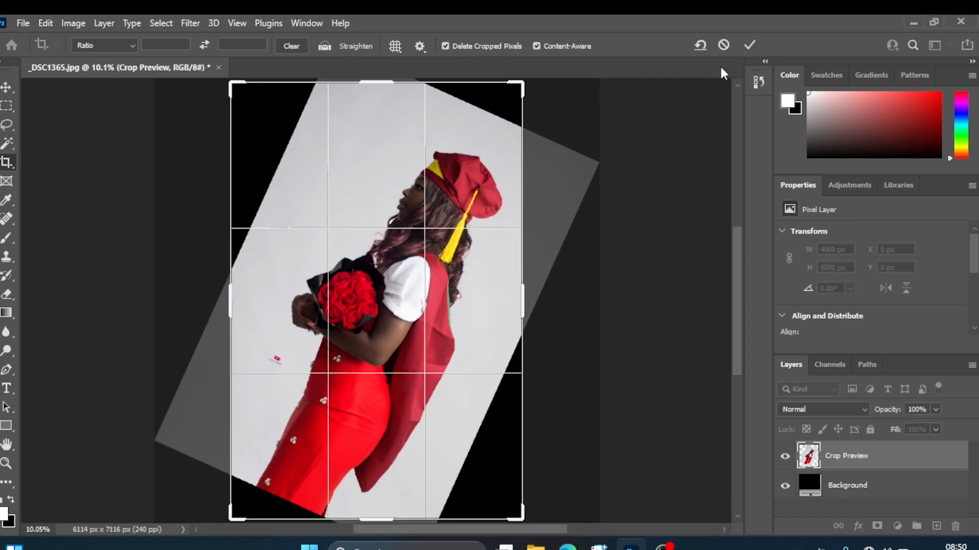
pyautogui.click(751, 45)
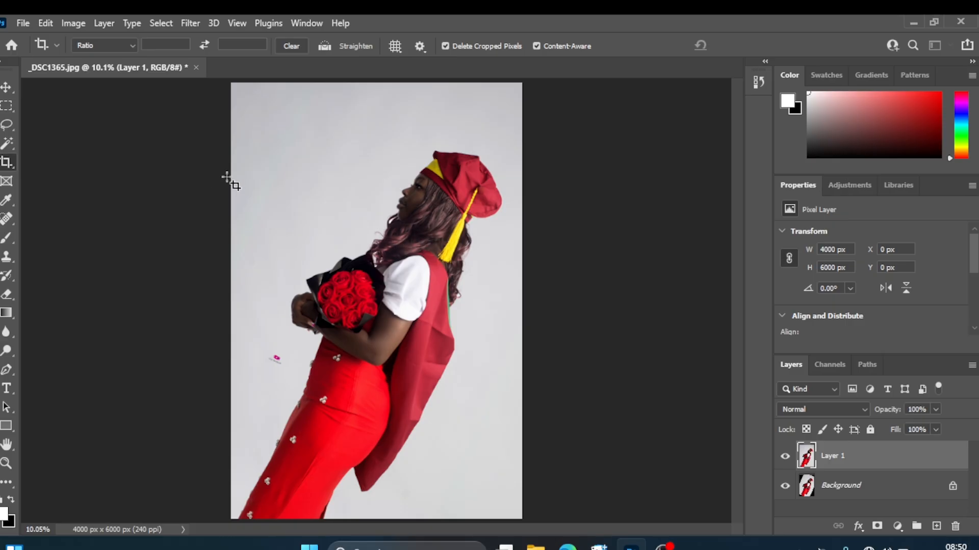
# - Try to extend the crop frame beyond the photo, undo it, and apply a further clockwise rotation
pyautogui.moveTo(228, 178); pyautogui.dragTo(153, 170)
pyautogui.moveTo(507, 466); pyautogui.dragTo(552, 470)
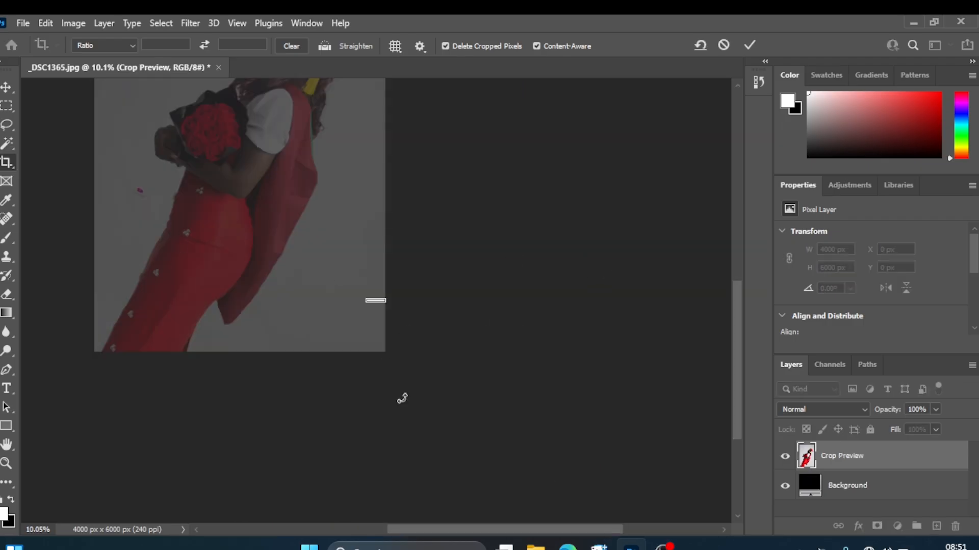
pyautogui.hotkey('ctrl', 'z')
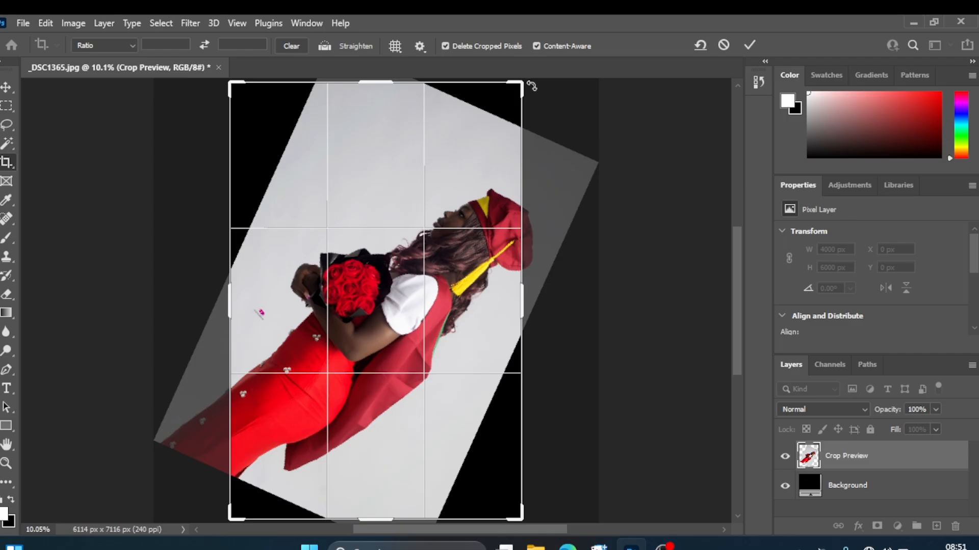
pyautogui.click(749, 46)
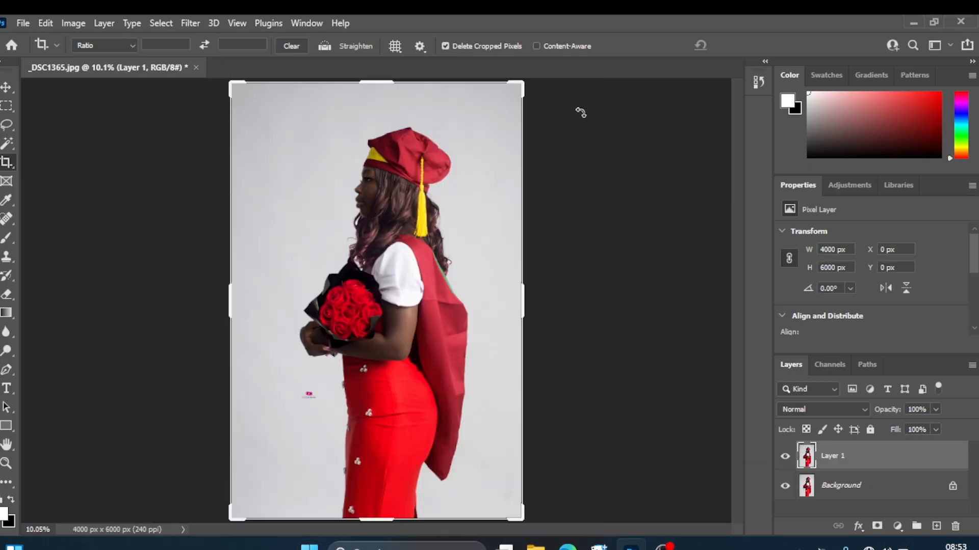
# - Rotate and crop the photo clockwise to 2921 x 4382 px with Content-Aware off, and undo the crop
pyautogui.moveTo(578, 109); pyautogui.dragTo(641, 167)
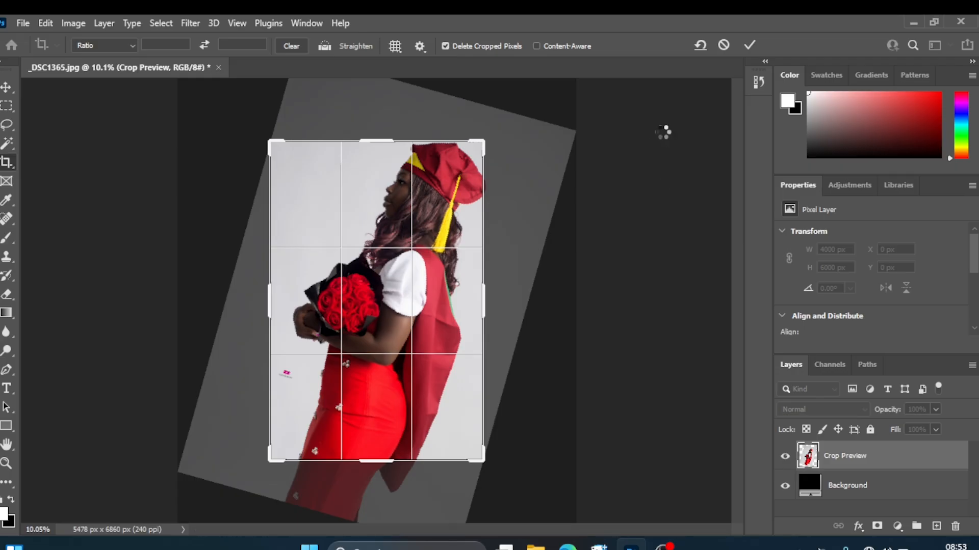
pyautogui.click(749, 45)
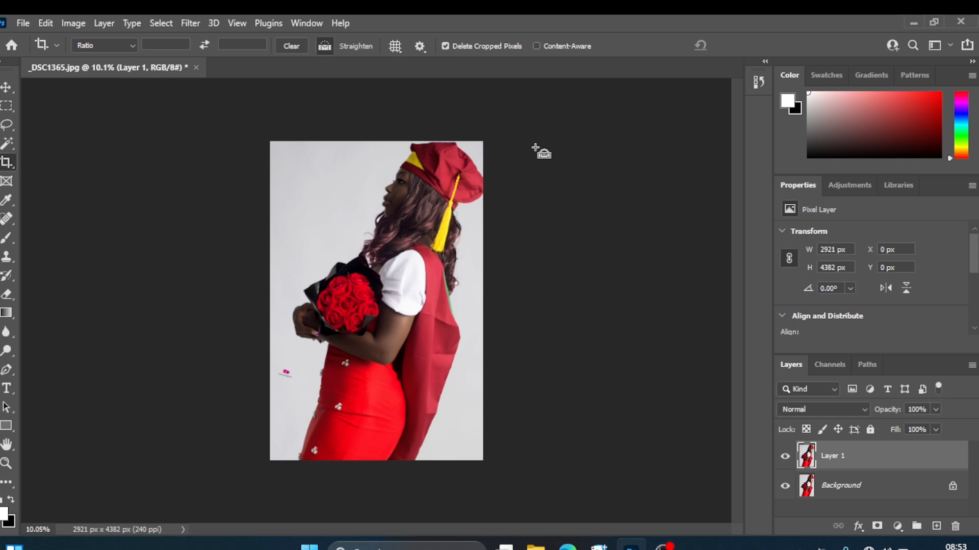
pyautogui.hotkey('ctrl', 'z')
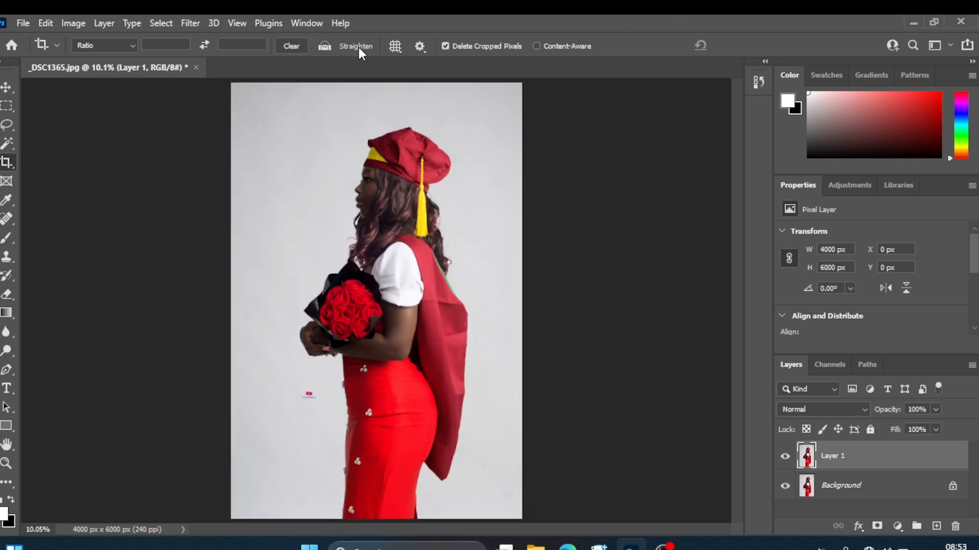
# - Rotate the photo clockwise with Content-Aware off and enlarge the crop frame past its edges to about 4859 x 6046 px
pyautogui.click(118, 130)
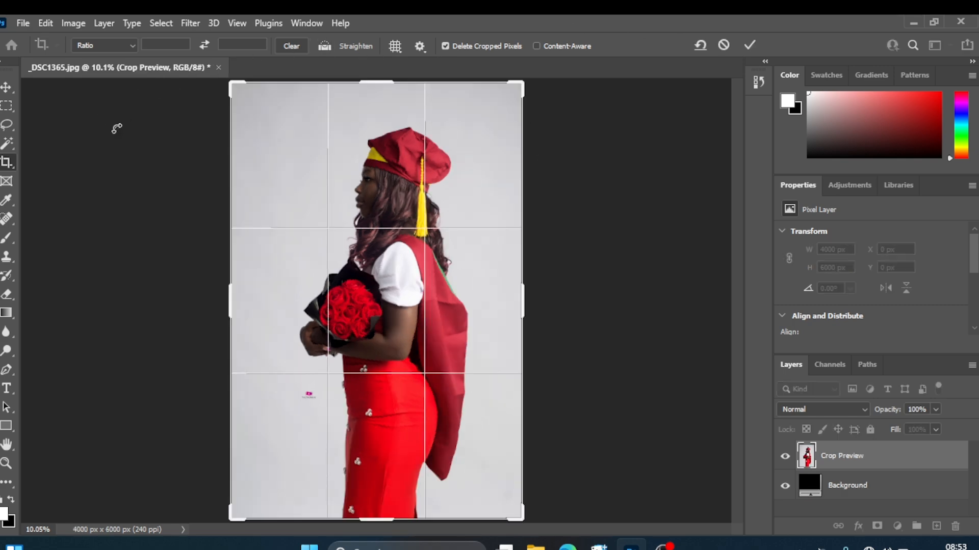
pyautogui.moveTo(557, 92); pyautogui.dragTo(626, 140)
pyautogui.moveTo(482, 142); pyautogui.dragTo(508, 106)
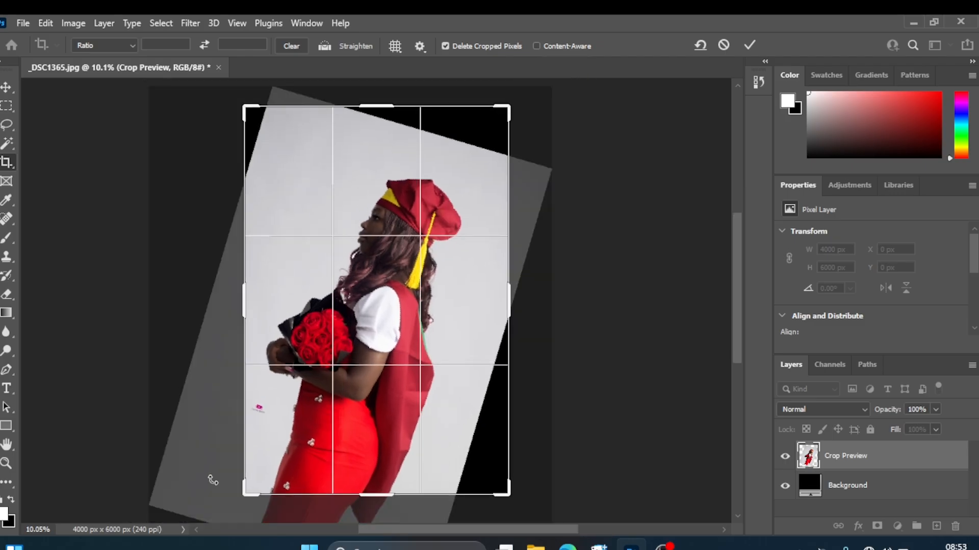
pyautogui.moveTo(246, 493); pyautogui.dragTo(200, 519)
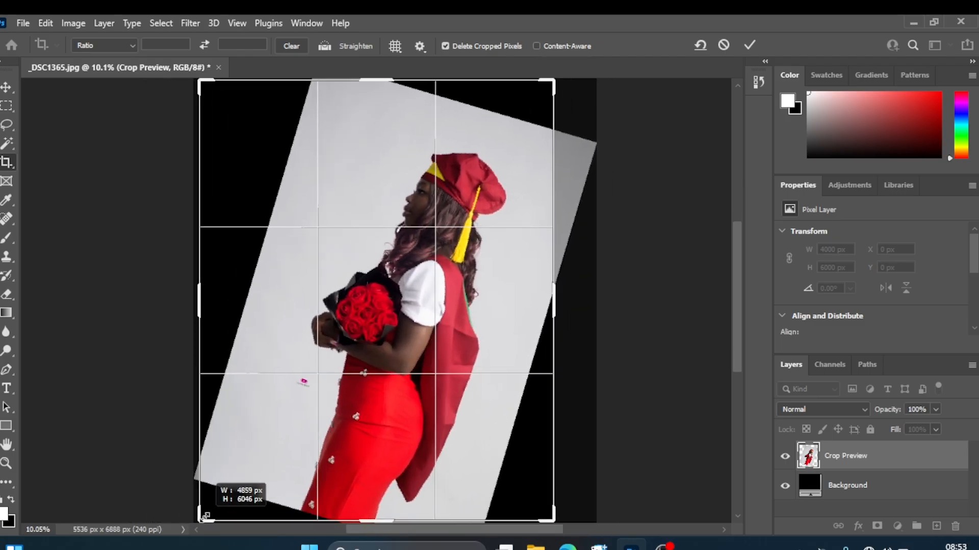
pyautogui.click(755, 40)
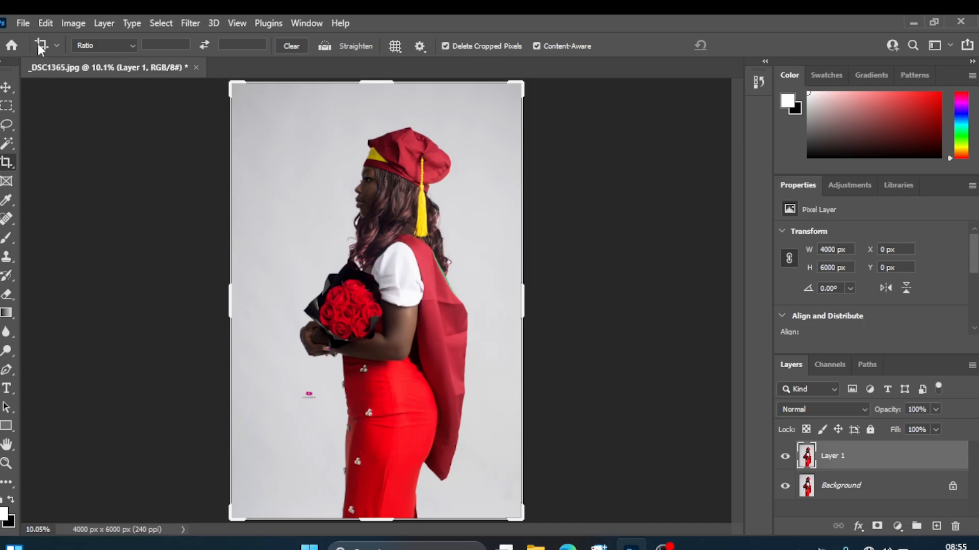
# - Set the crop ratio to 1 : 1 (Square) and reposition the photo so the whole cap sits inside the frame
pyautogui.click(132, 49)
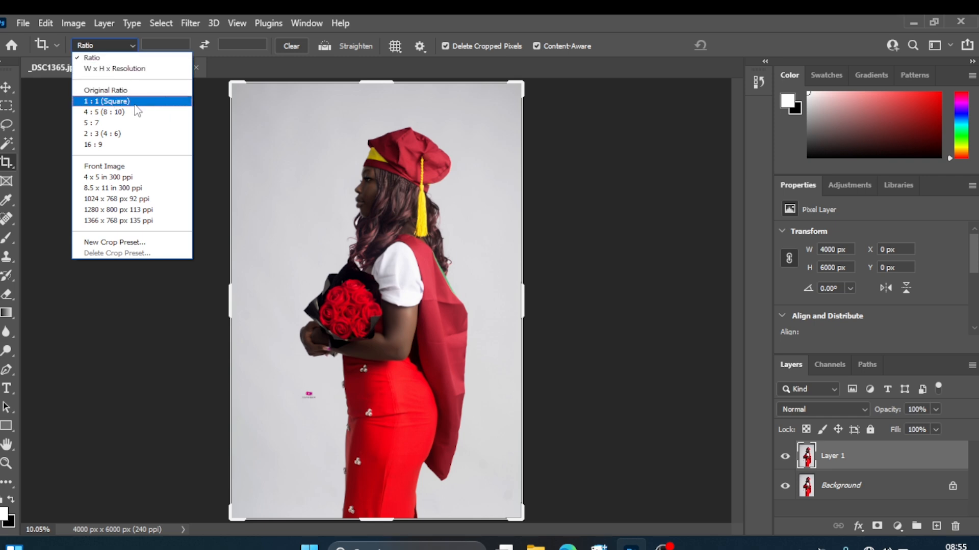
pyautogui.click(109, 102)
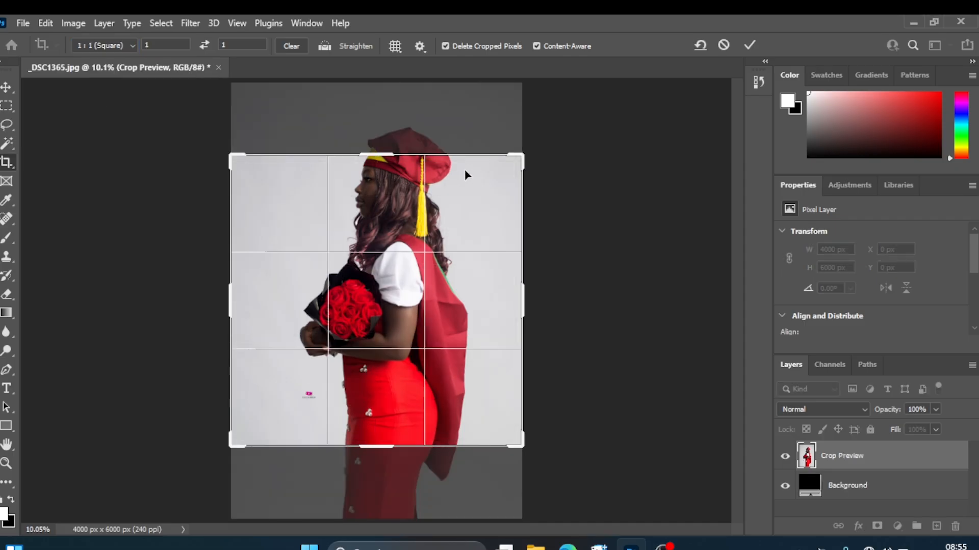
pyautogui.moveTo(466, 168); pyautogui.dragTo(469, 227)
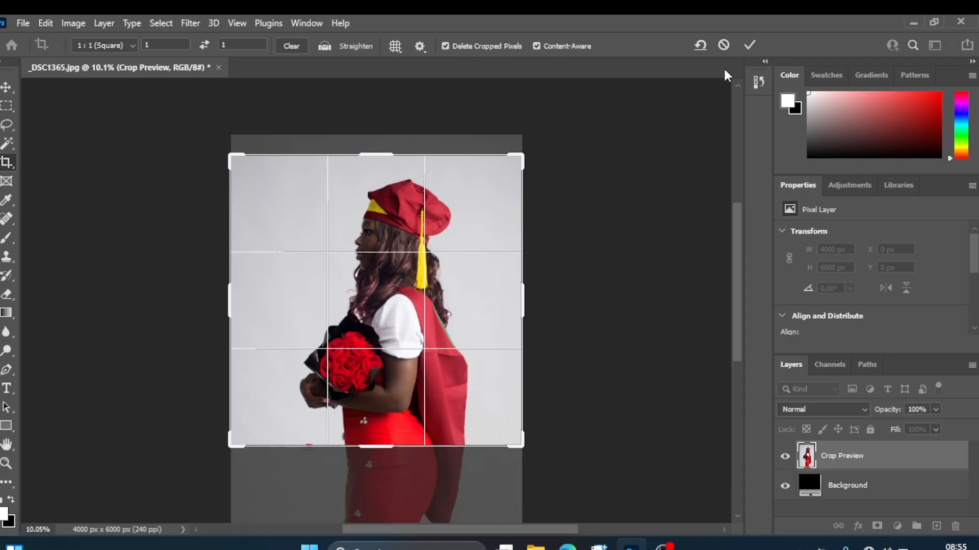
# - Try the 4 : 5 (8 : 10) crop ratio and switch the crop frame to 5 : 7
pyautogui.click(134, 46)
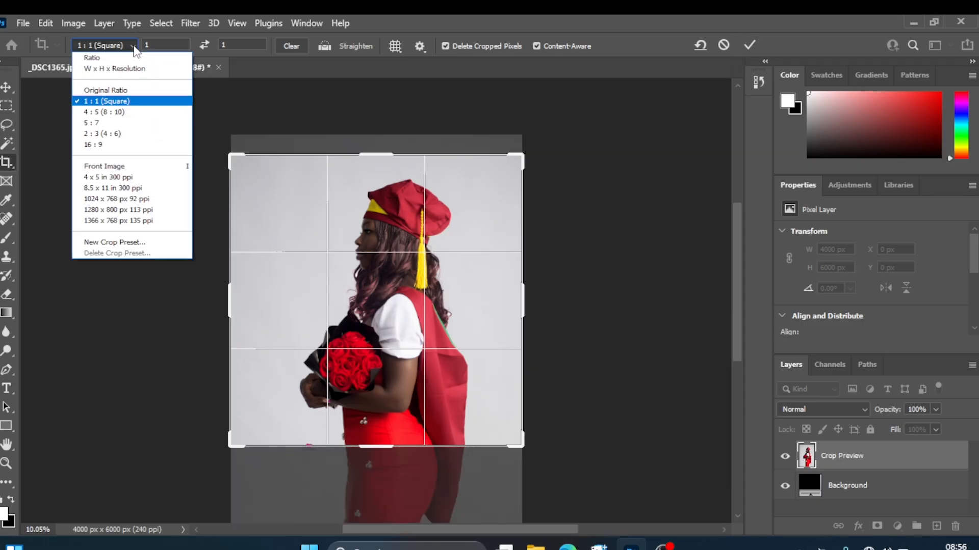
pyautogui.click(121, 114)
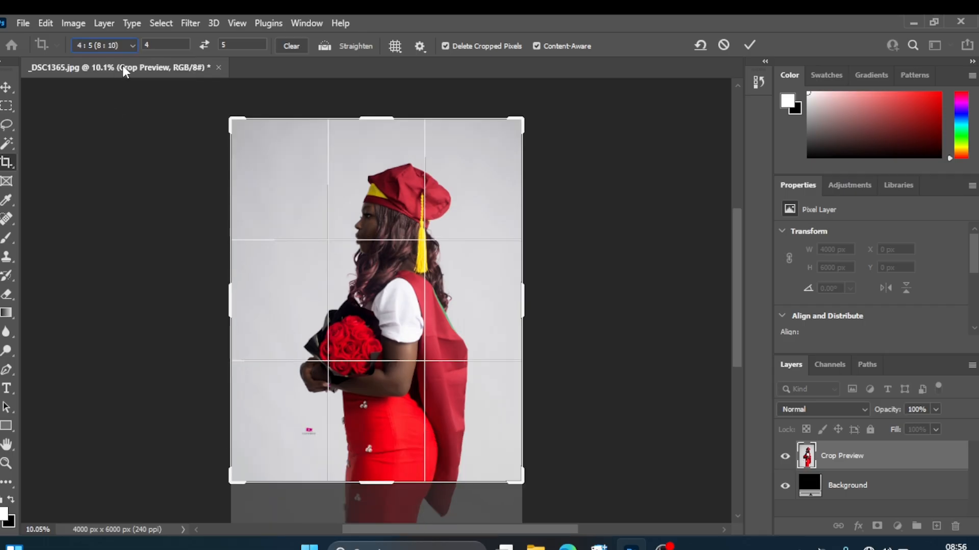
pyautogui.click(132, 46)
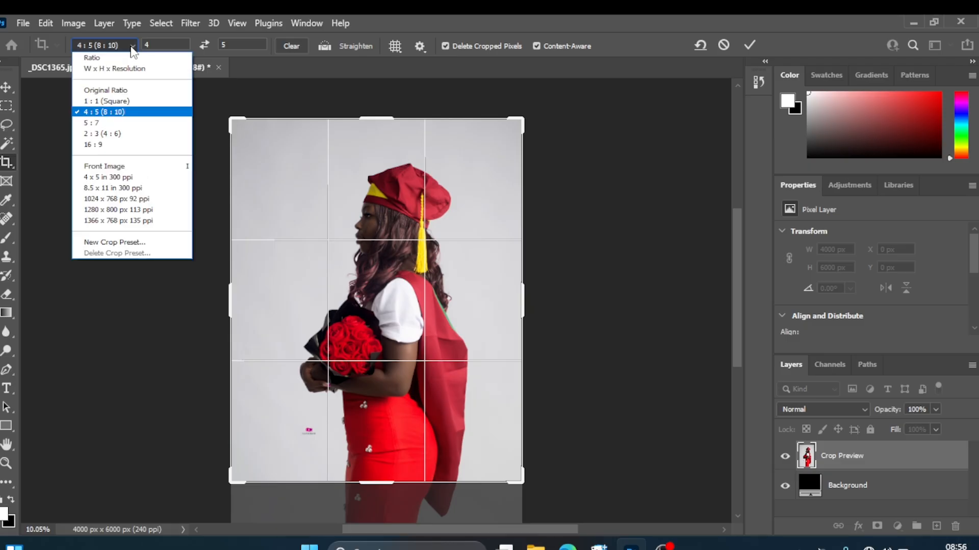
pyautogui.click(113, 125)
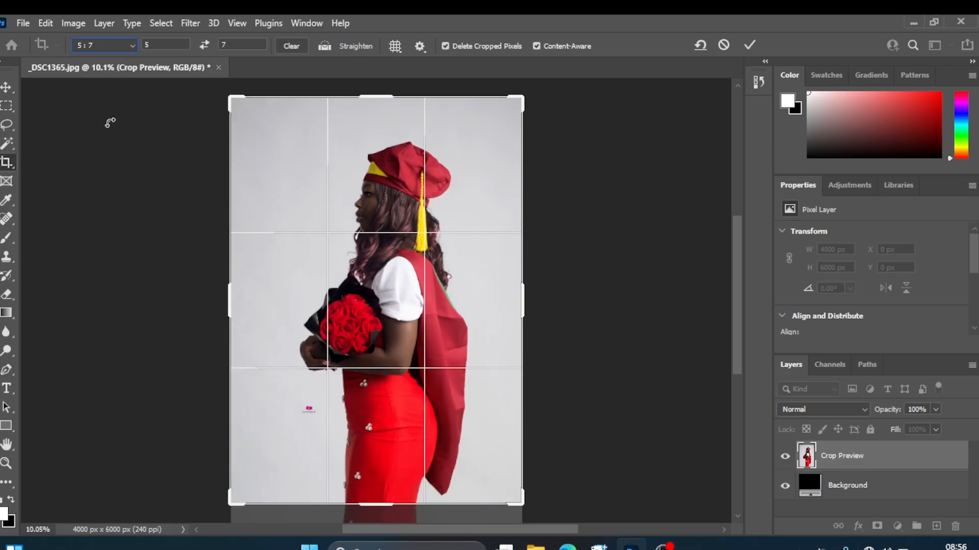
# - Try the 2 : 3 (4 : 6) crop ratio and switch the crop frame to 16 : 9
pyautogui.click(133, 45)
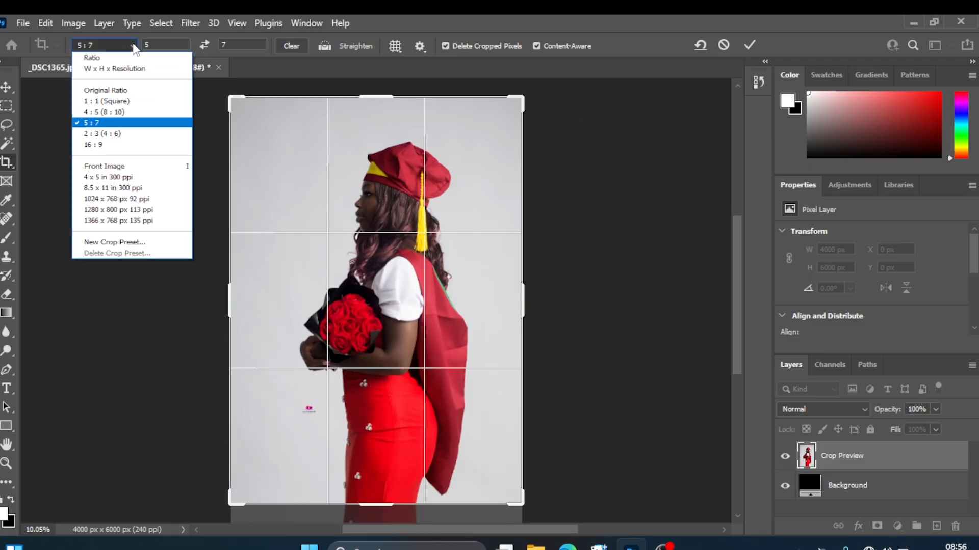
pyautogui.click(131, 133)
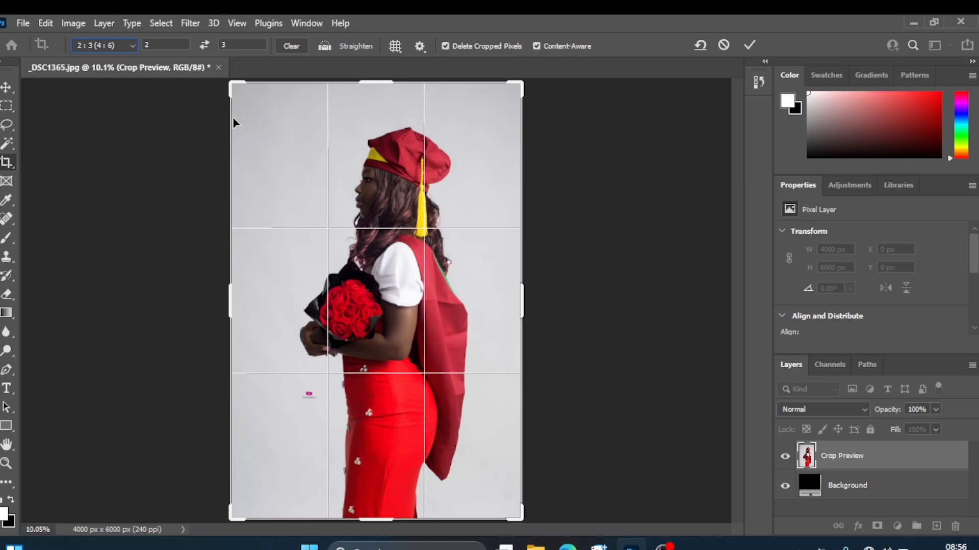
pyautogui.click(133, 44)
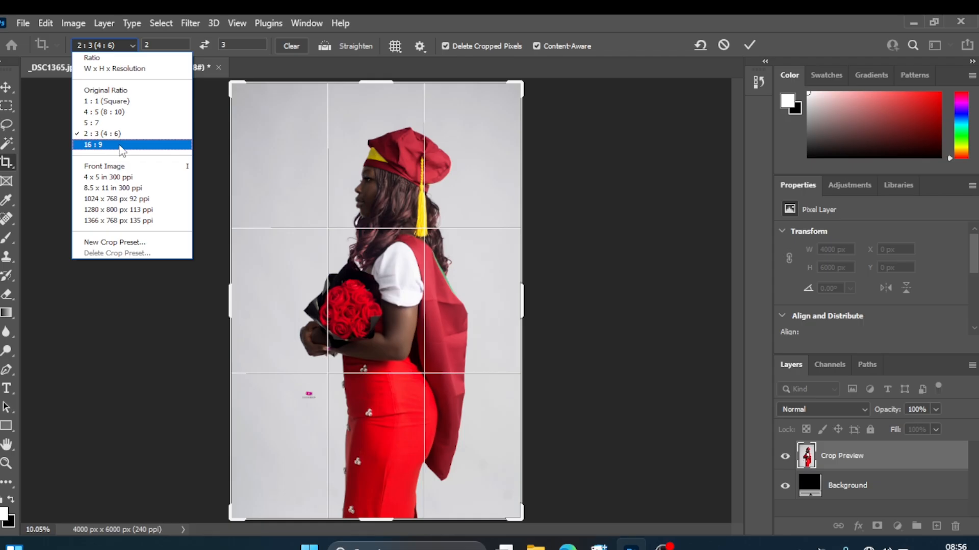
pyautogui.click(122, 147)
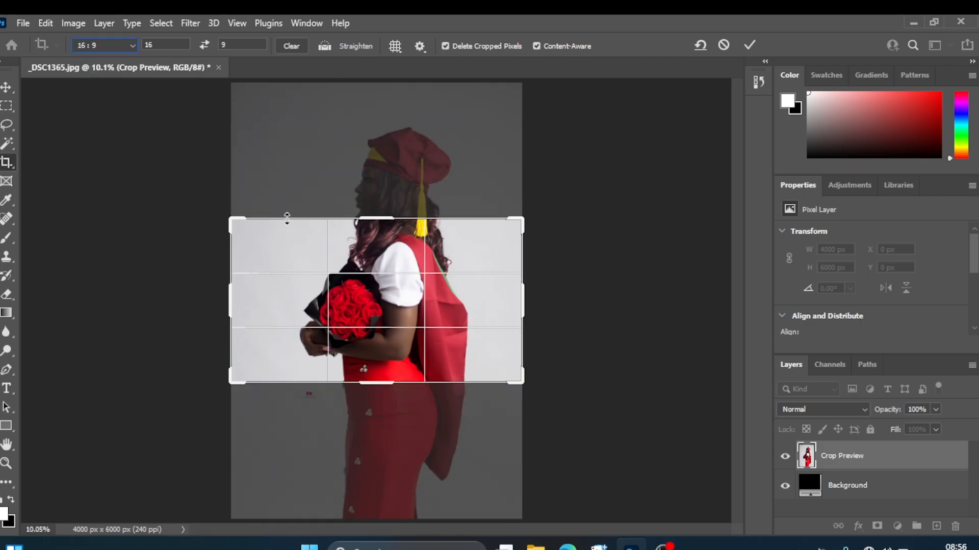
# - Swap the crop ratio to 9 : 16, clear the ratio values and cancel the crop
pyautogui.click(200, 50)
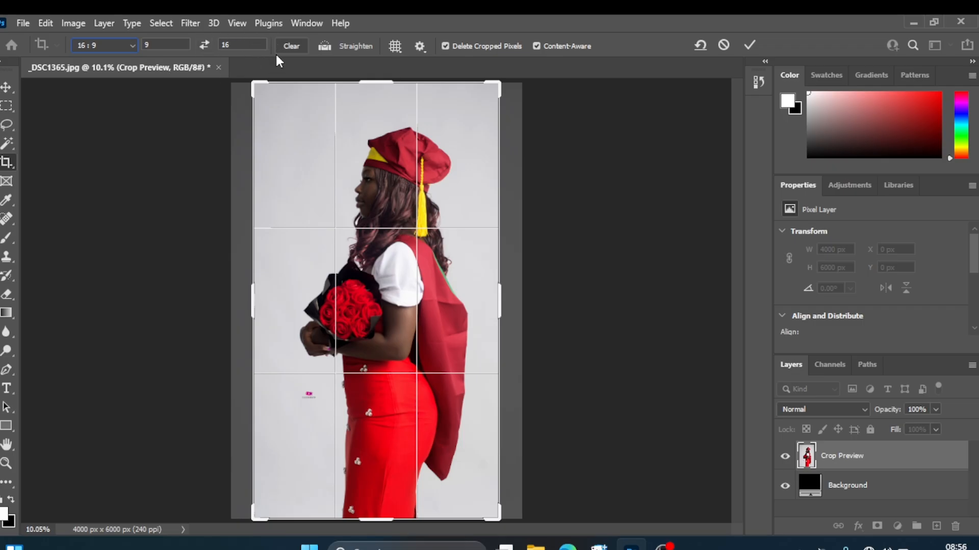
pyautogui.click(292, 47)
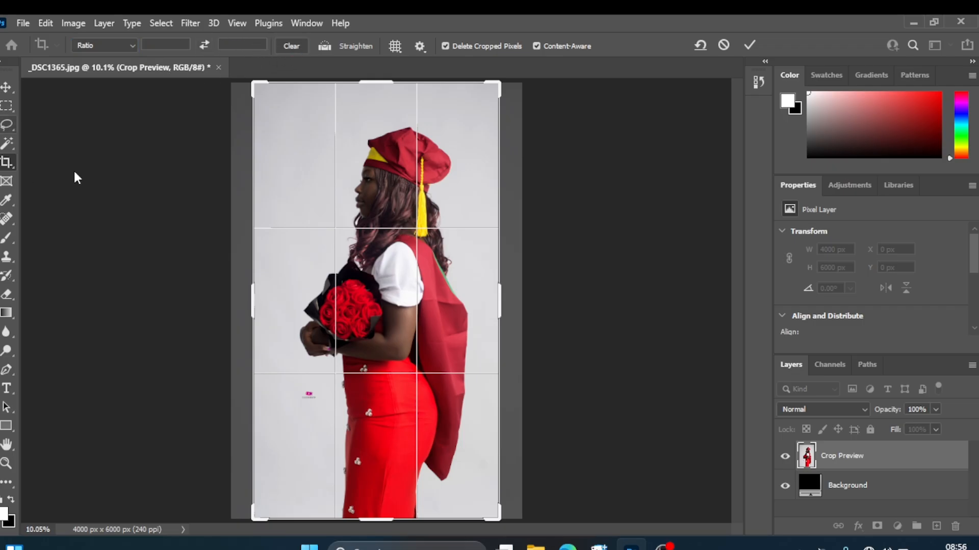
pyautogui.click(724, 48)
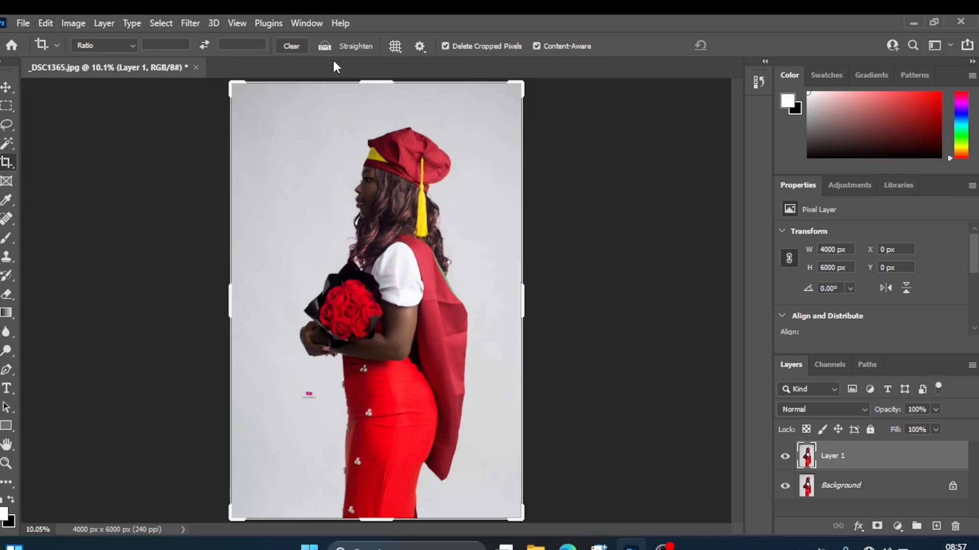
pyautogui.click(73, 24)
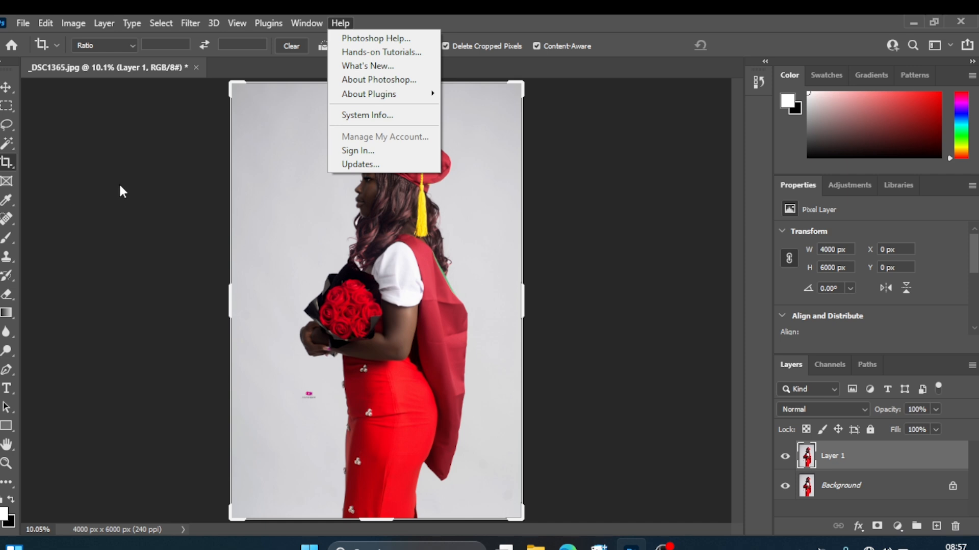
pyautogui.click(85, 362)
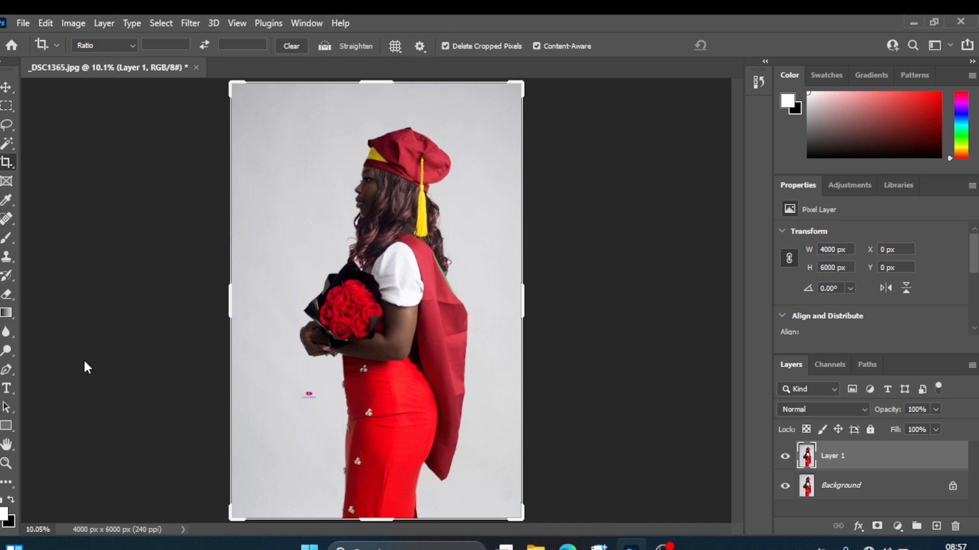
# - Draw a Perspective Crop frame around the woman, just inside the photo's edges
pyautogui.rightClick(13, 167)
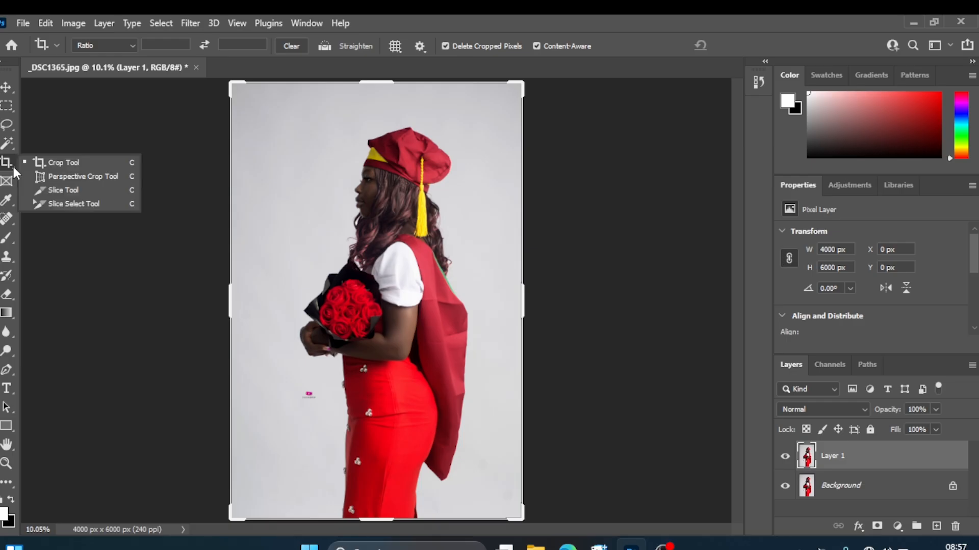
pyautogui.click(85, 176)
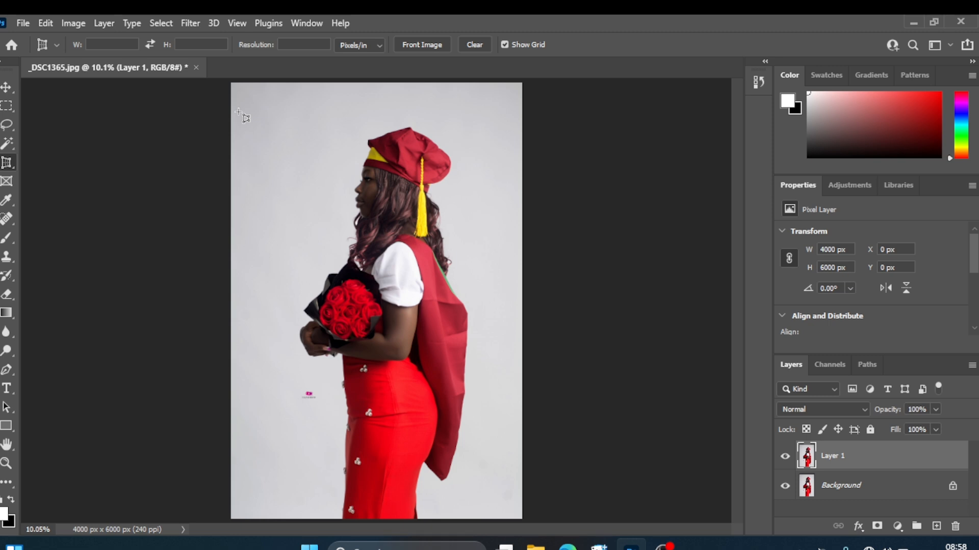
pyautogui.moveTo(238, 111); pyautogui.dragTo(516, 490)
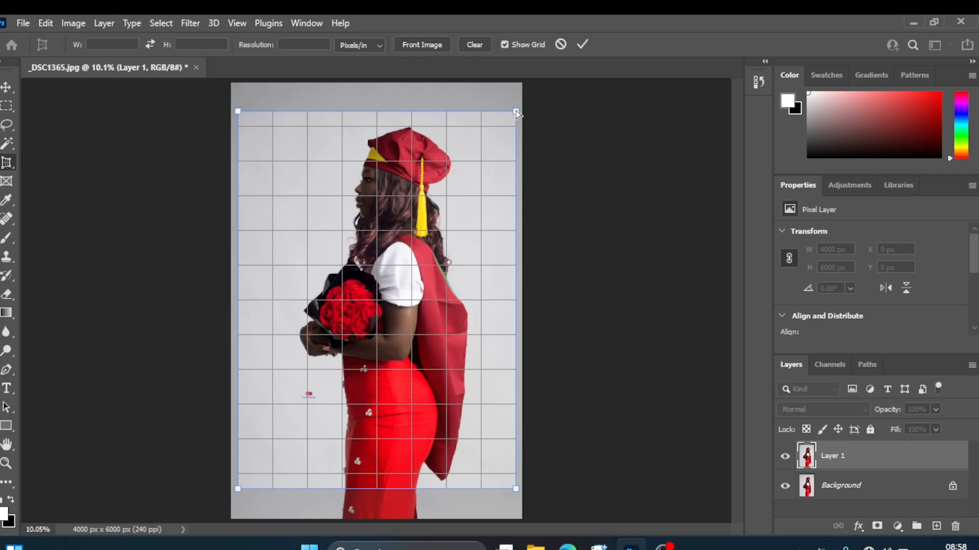
# - Try a perspective crop with the frame's left corners at the photo's corners and its right side made shorter
pyautogui.moveTo(516, 112); pyautogui.dragTo(508, 209)
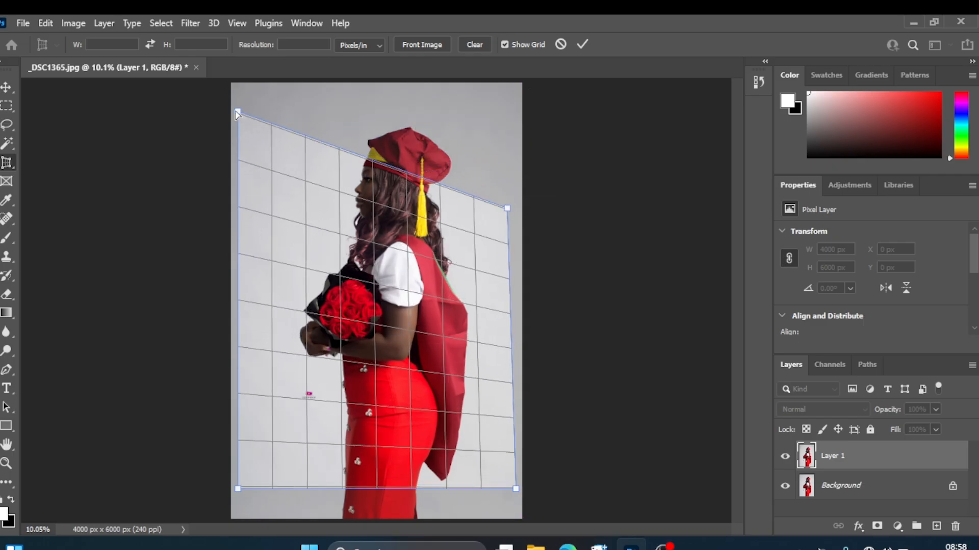
pyautogui.moveTo(235, 111); pyautogui.dragTo(231, 82)
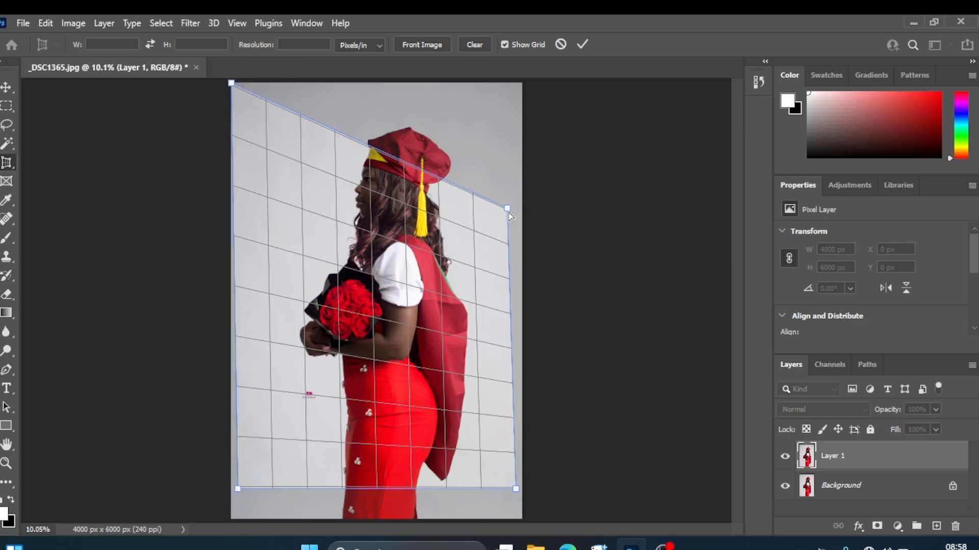
pyautogui.moveTo(507, 212); pyautogui.dragTo(518, 152)
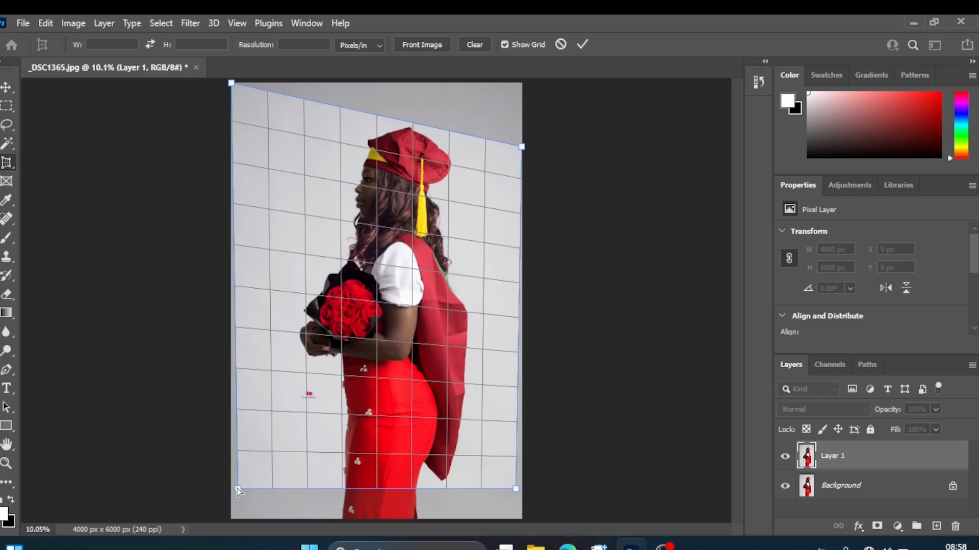
pyautogui.moveTo(239, 491); pyautogui.dragTo(232, 518)
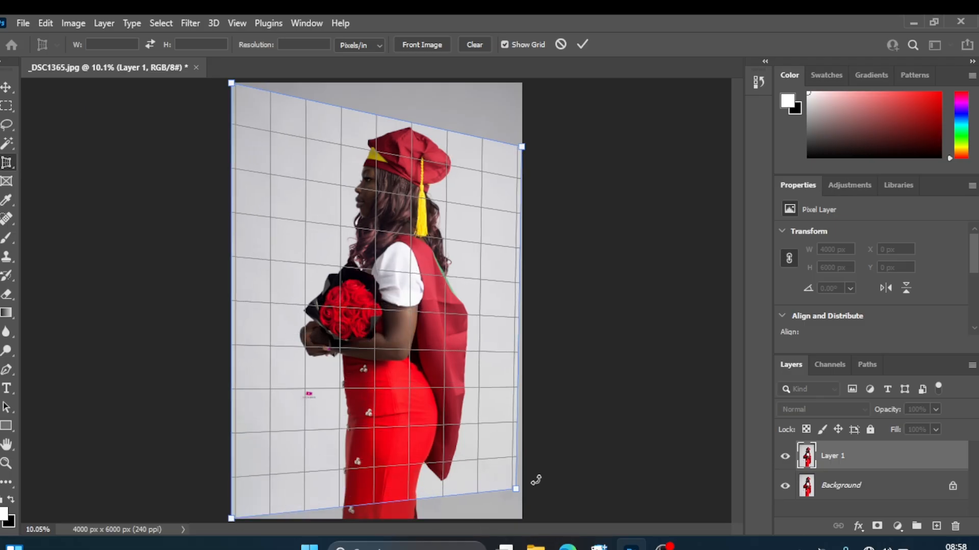
pyautogui.moveTo(516, 490); pyautogui.dragTo(522, 424)
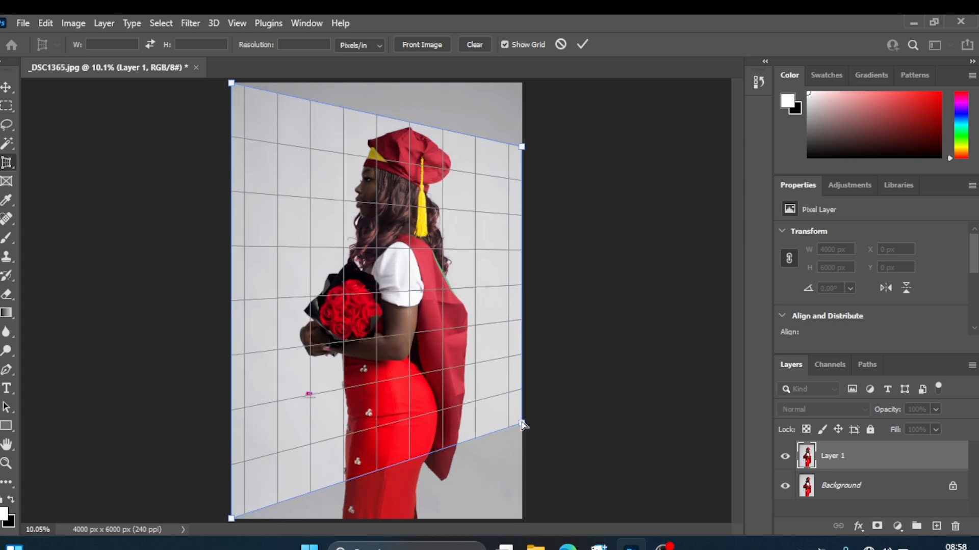
pyautogui.click(579, 41)
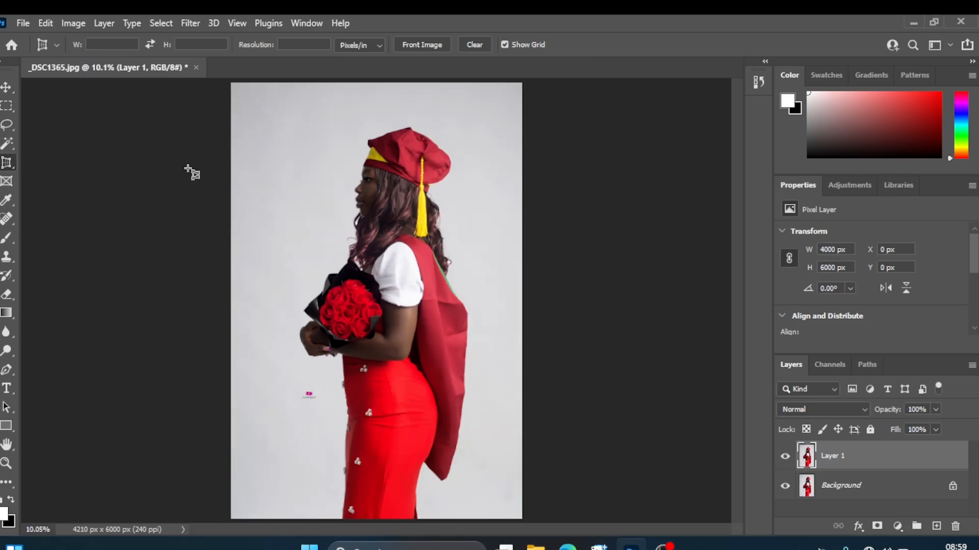
# - Try a perspective crop from four placed points covering the photo's right edge and a point near its left edge, and undo it
pyautogui.click(231, 300)
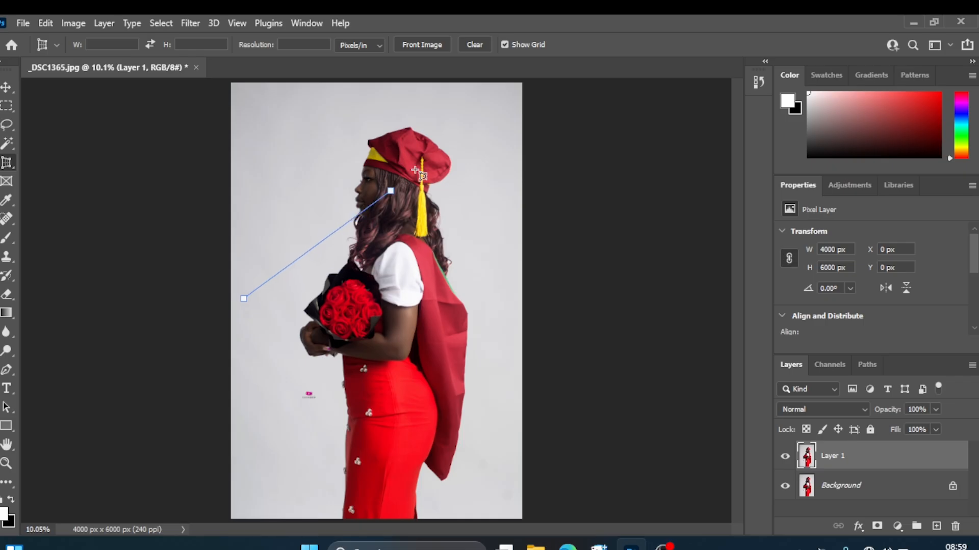
pyautogui.click(521, 82)
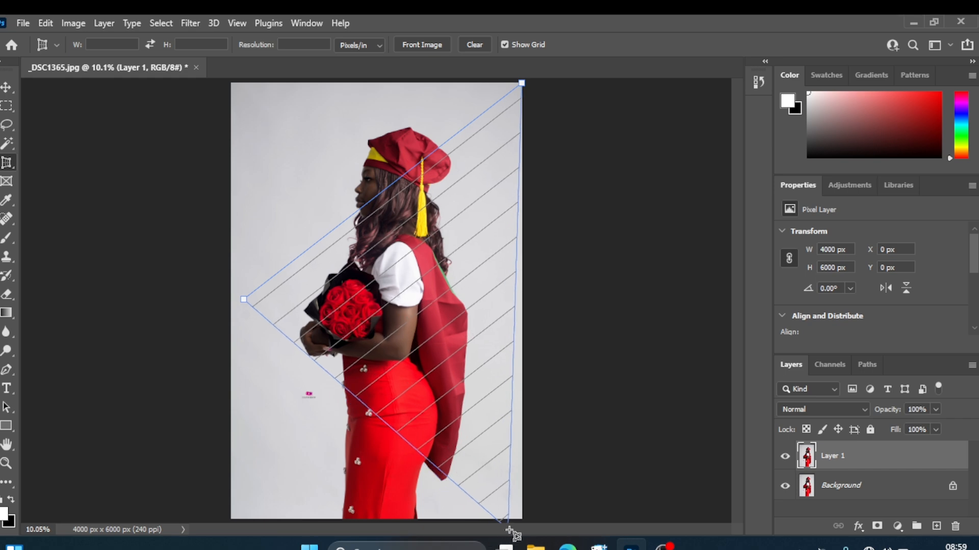
pyautogui.click(521, 519)
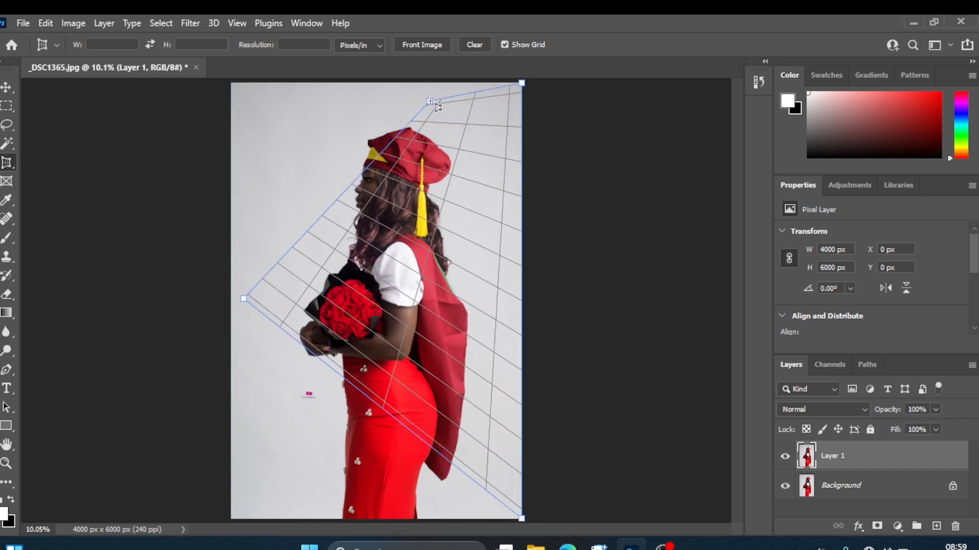
pyautogui.click(426, 83)
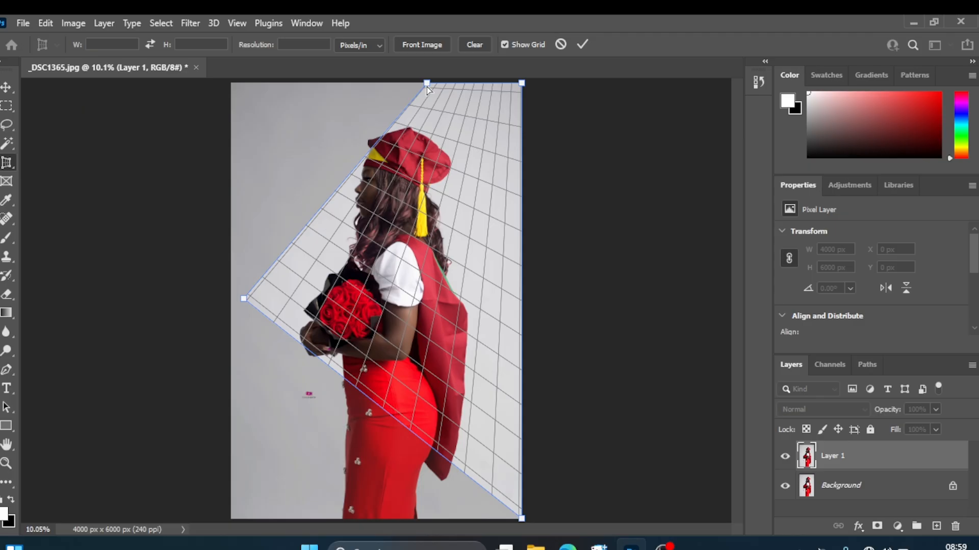
pyautogui.click(585, 44)
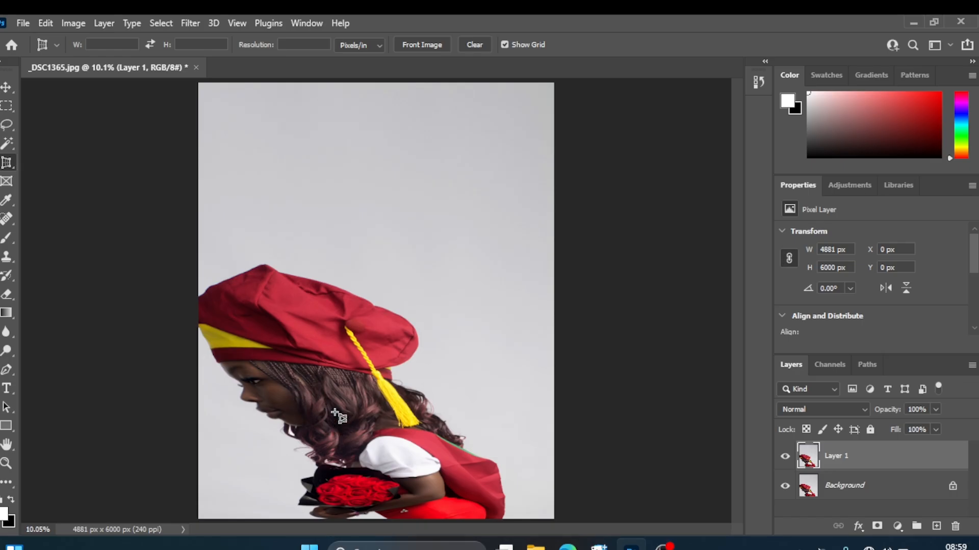
pyautogui.click(10, 165)
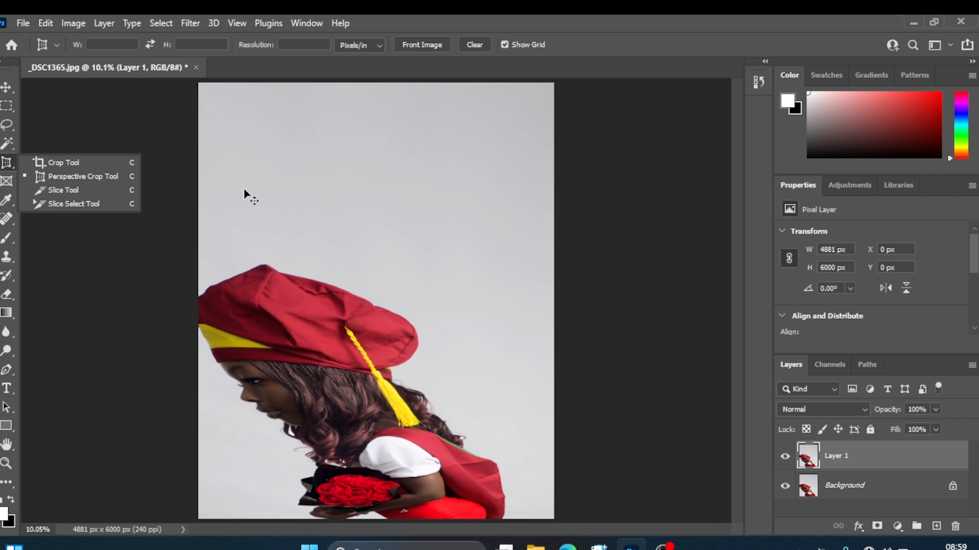
pyautogui.hotkey('ctrl', 'z')
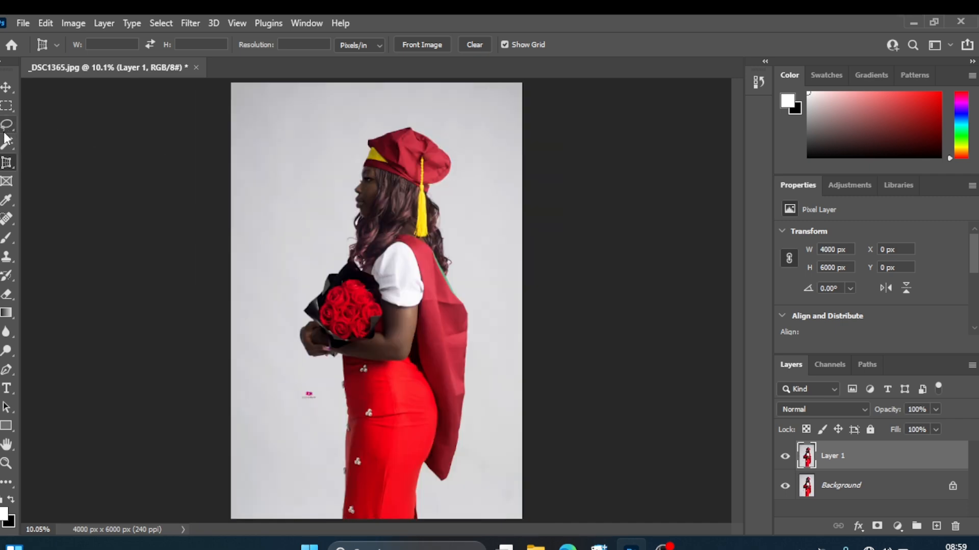
# - Draw three slices with the Slice tool: the upper-left background, the head and cap, and the lower-right background
pyautogui.click(13, 164)
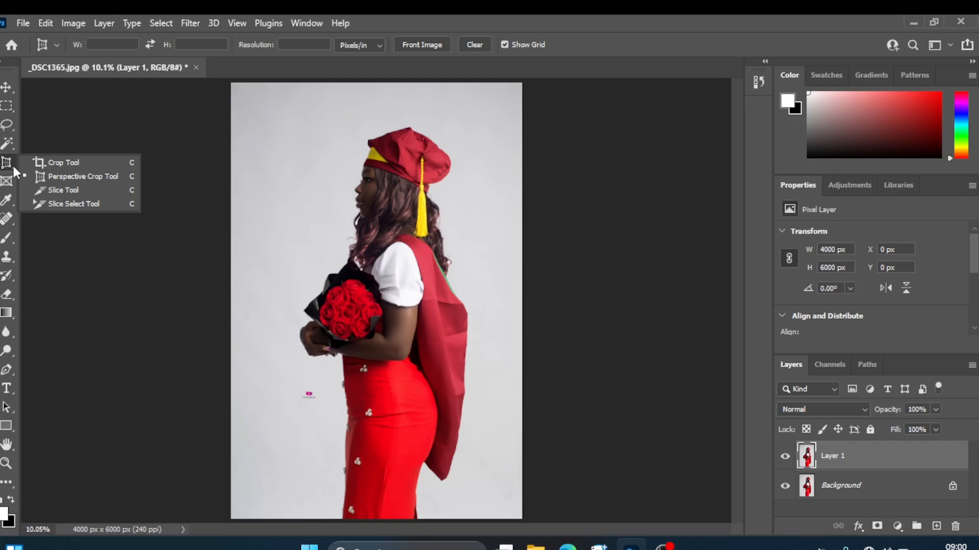
pyautogui.click(43, 190)
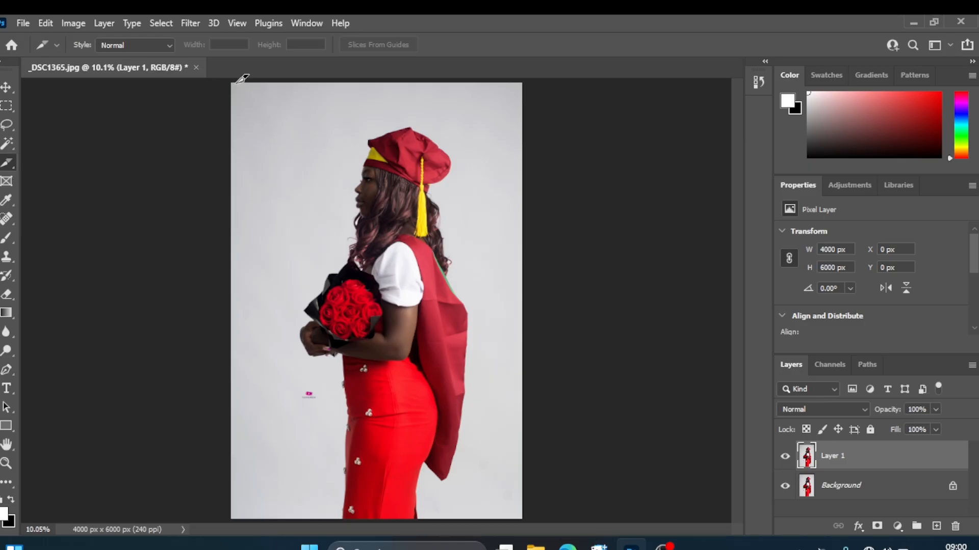
pyautogui.moveTo(235, 81); pyautogui.dragTo(351, 299)
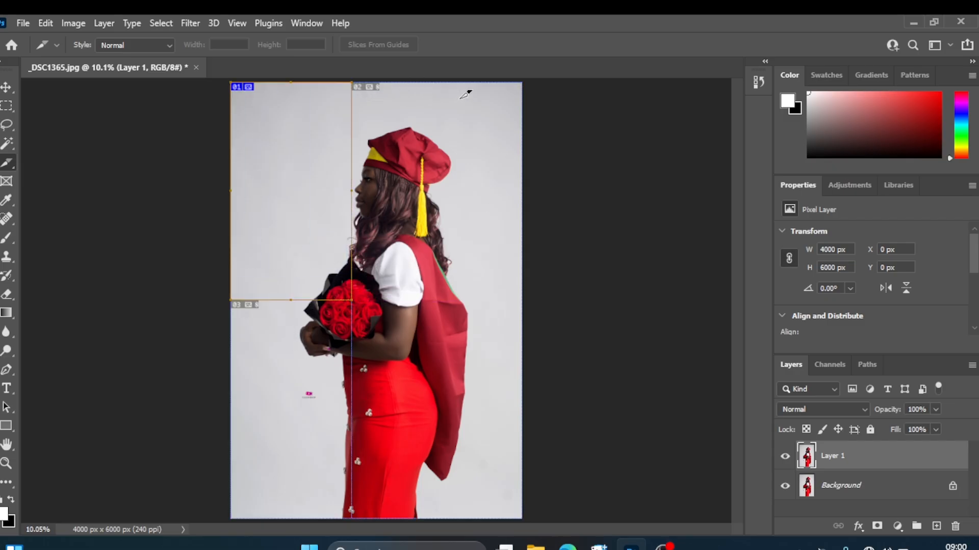
pyautogui.moveTo(464, 82); pyautogui.dragTo(351, 238)
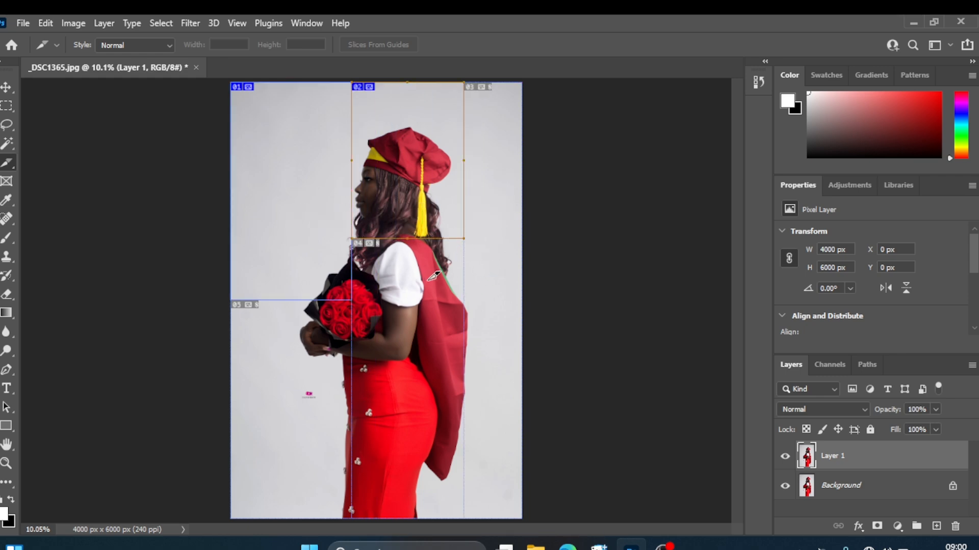
pyautogui.moveTo(464, 239); pyautogui.dragTo(521, 518)
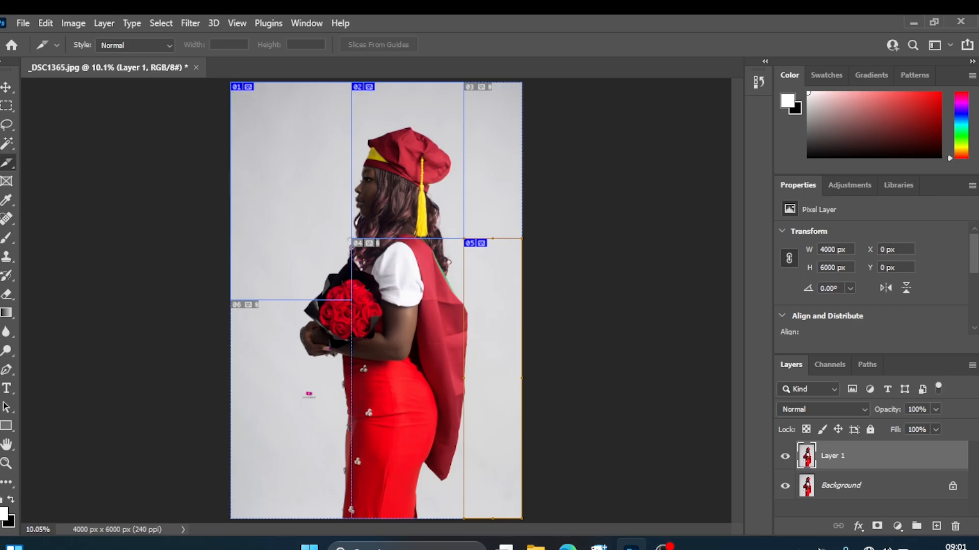
# - Move the slices with the Slice Select tool: upper-left one down, head slice to the upper left, lower-right one over the cap
pyautogui.rightClick(12, 166)
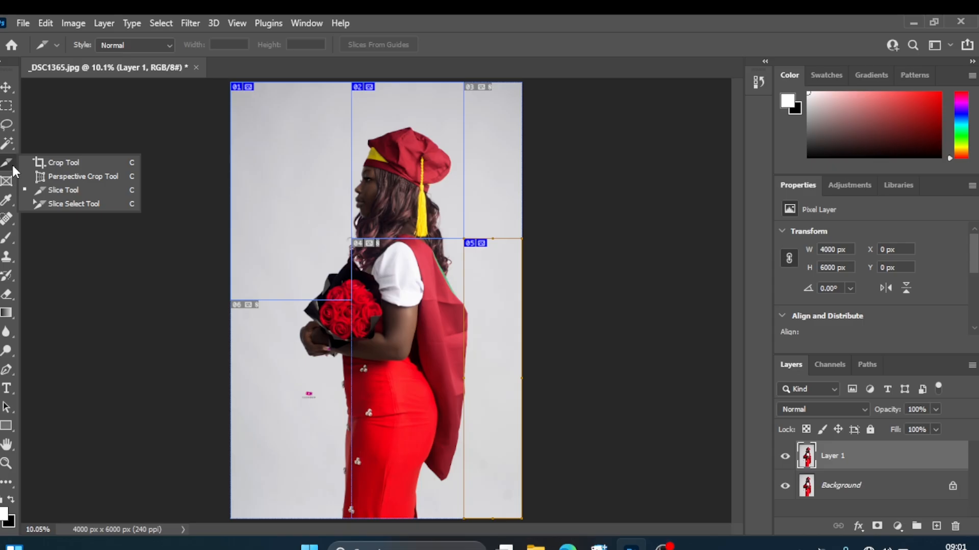
pyautogui.click(62, 203)
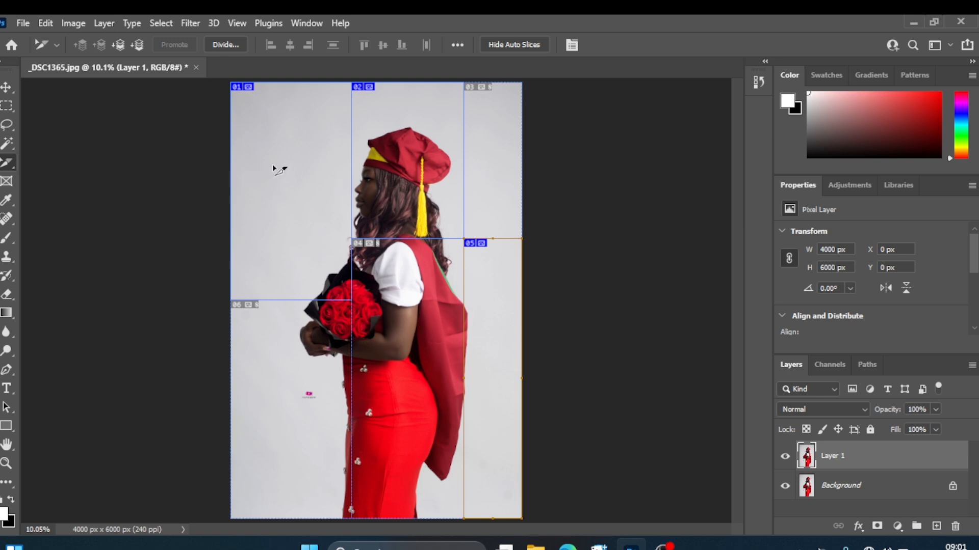
pyautogui.moveTo(279, 170); pyautogui.dragTo(283, 299)
pyautogui.moveTo(410, 124); pyautogui.dragTo(290, 140)
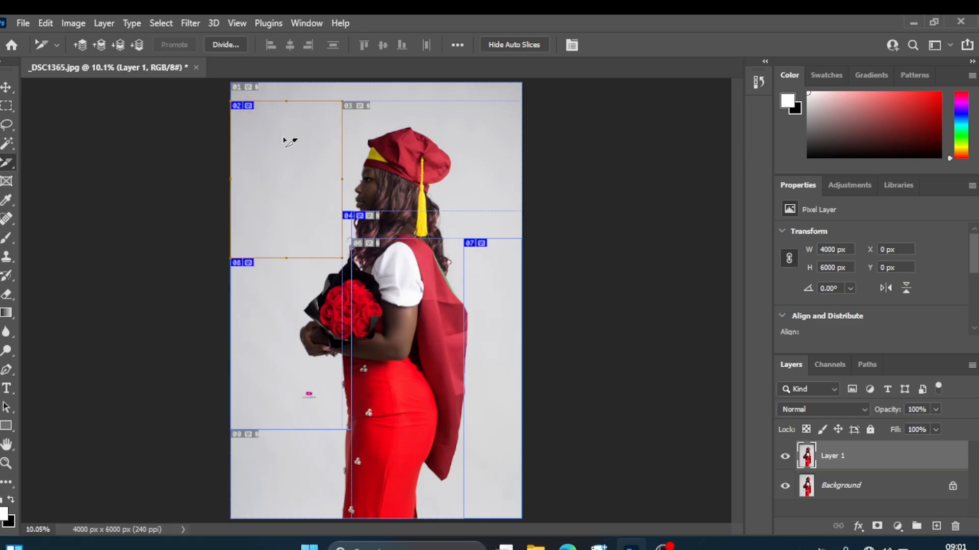
pyautogui.click(455, 102)
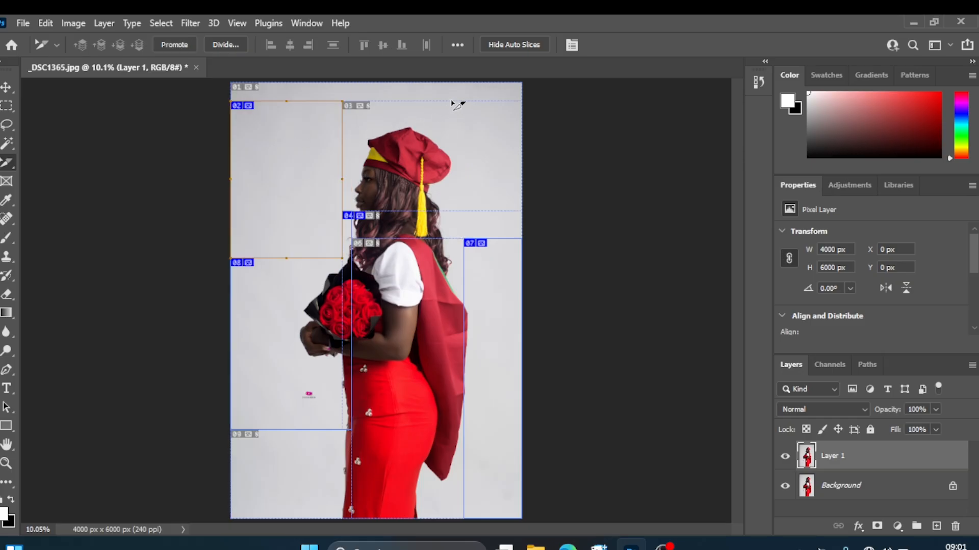
pyautogui.moveTo(497, 281); pyautogui.dragTo(428, 131)
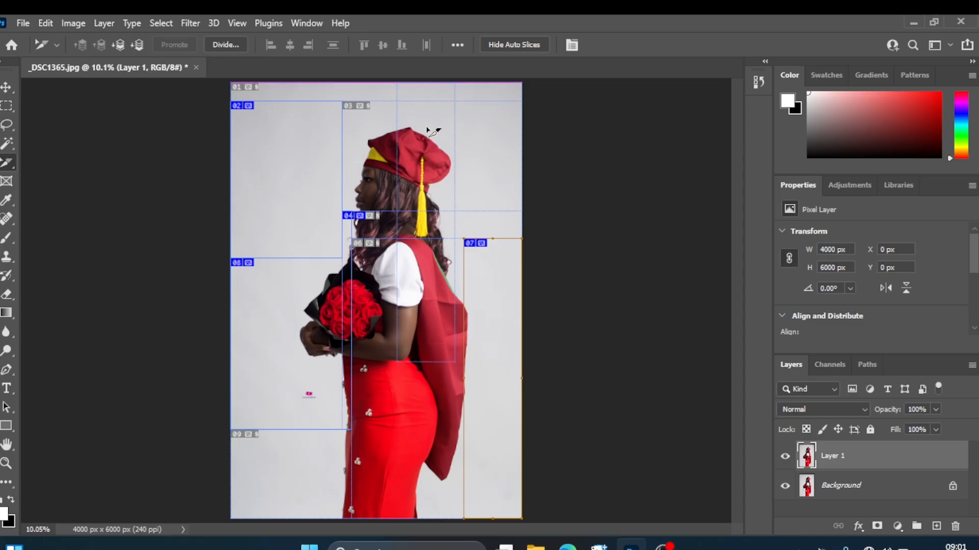
pyautogui.click(423, 424)
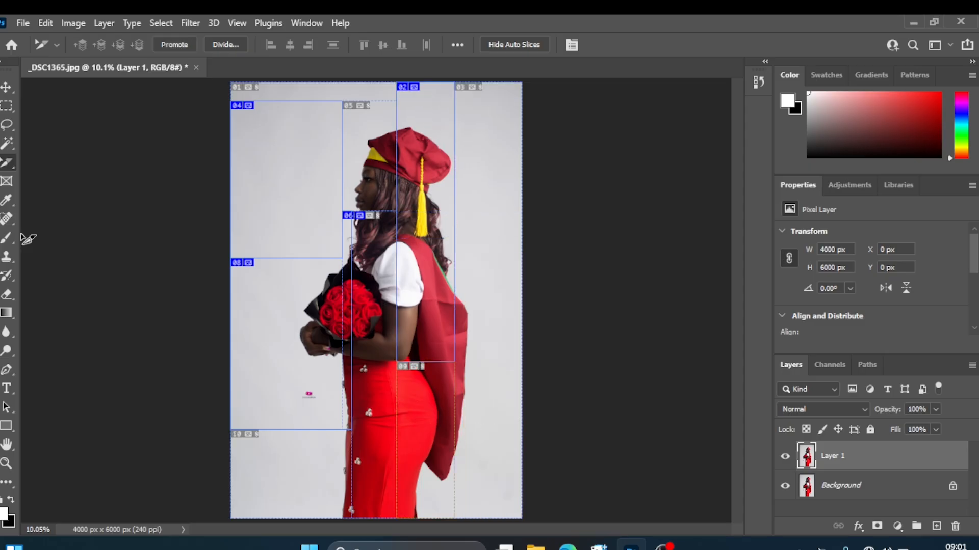
# - Move the upper-left slice to the photo's right edge and the tall slice over the cap to the left background
pyautogui.rightClick(16, 167)
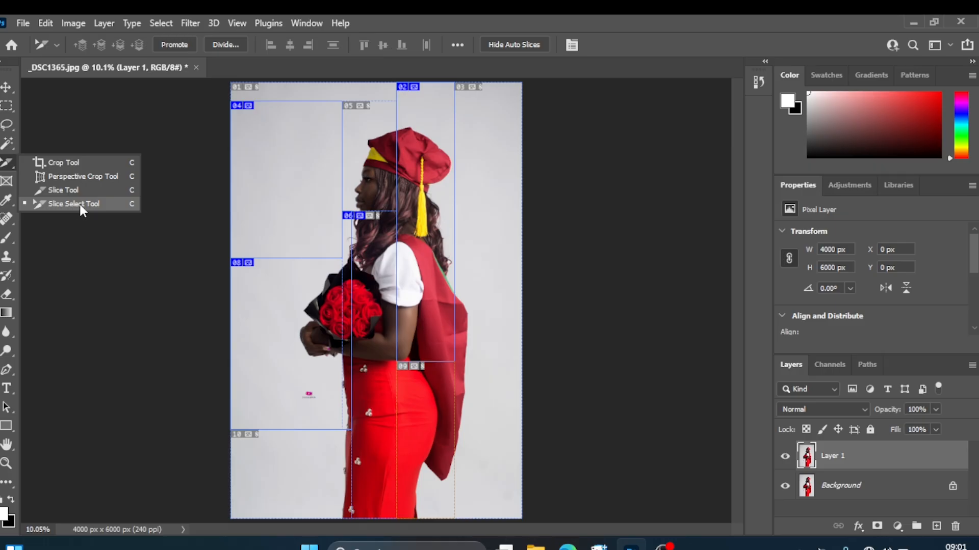
pyautogui.click(277, 153)
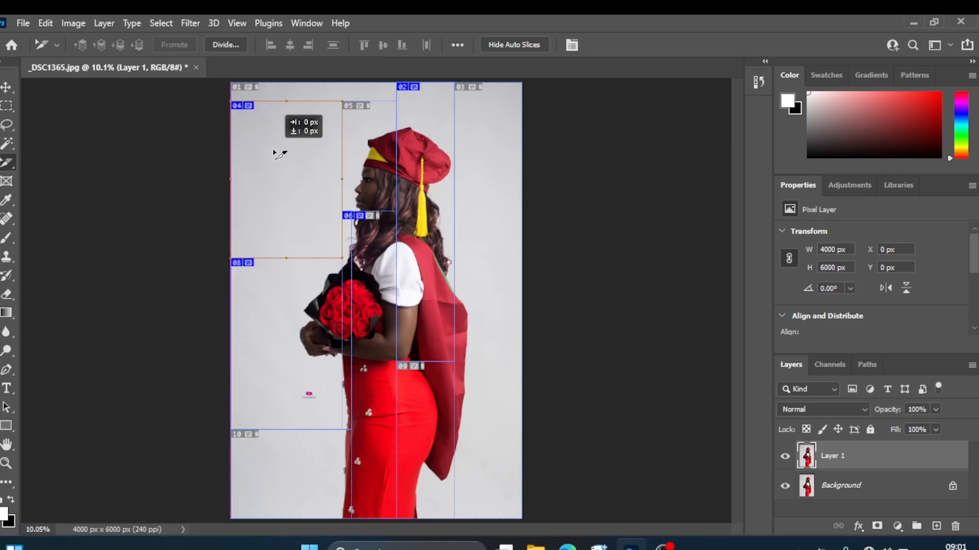
pyautogui.moveTo(278, 153); pyautogui.dragTo(458, 182)
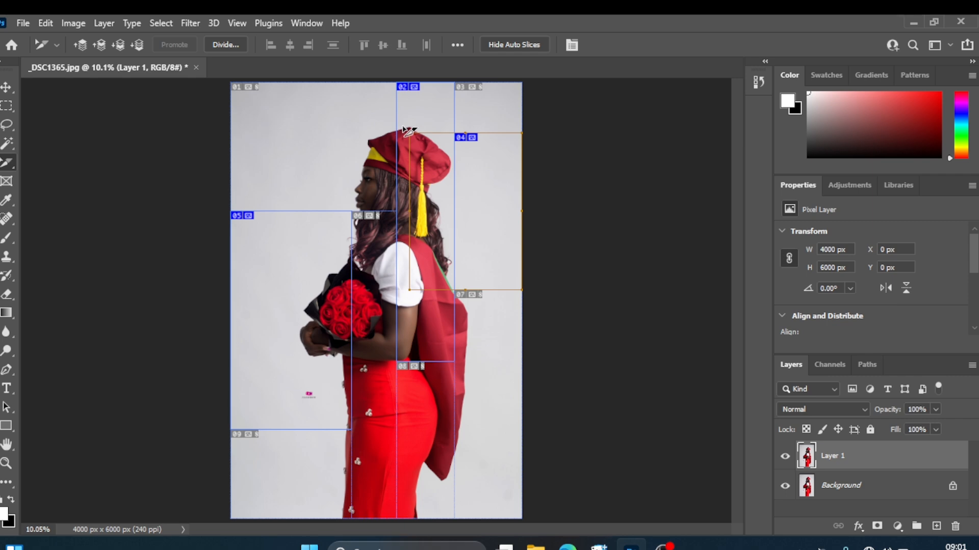
pyautogui.moveTo(403, 127); pyautogui.dragTo(286, 166)
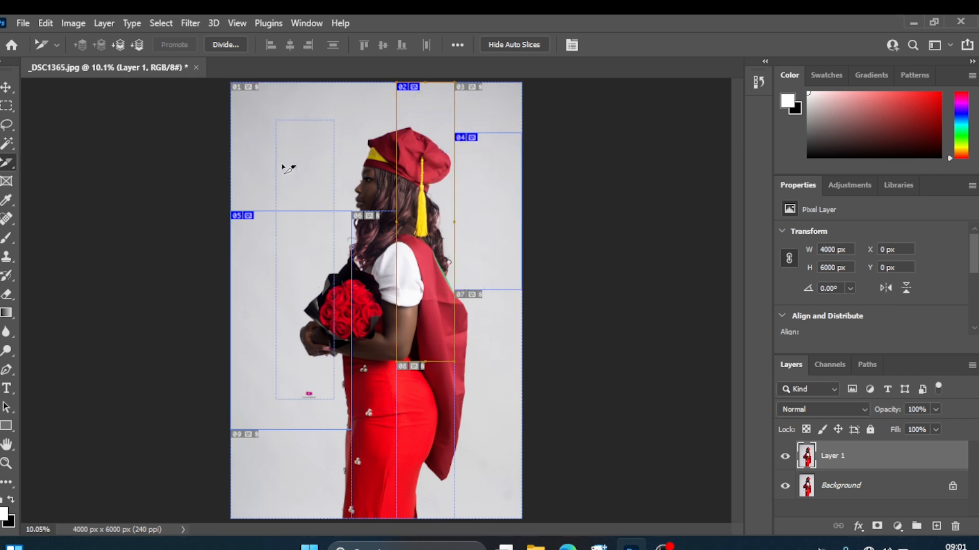